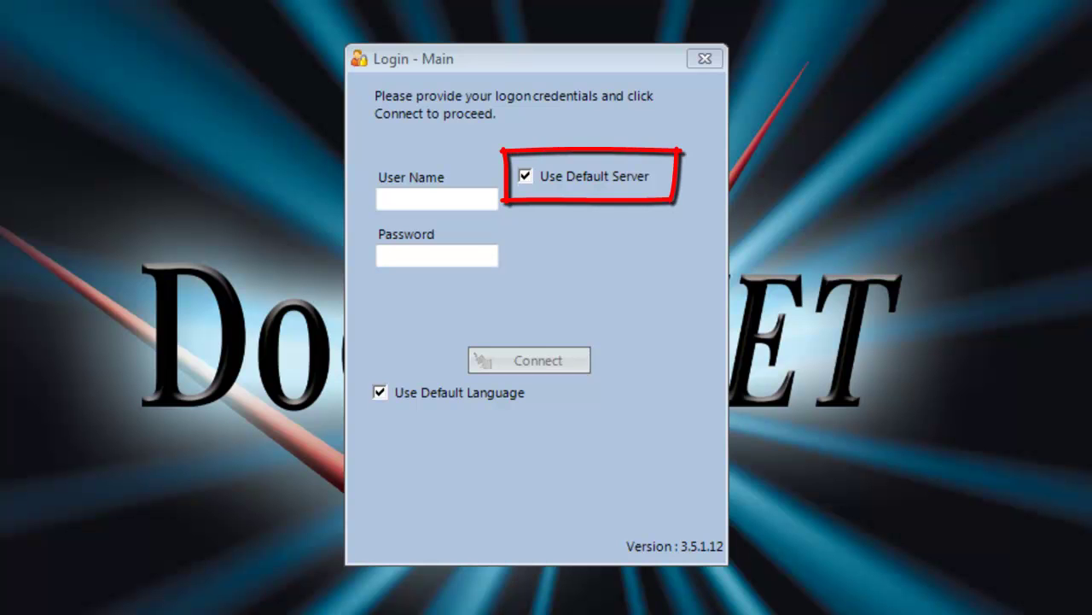
Step: Keep the default server and set the login language to English (United Kingdom) instead of the default
{"action": "left_click", "coordinate": [542, 174]}
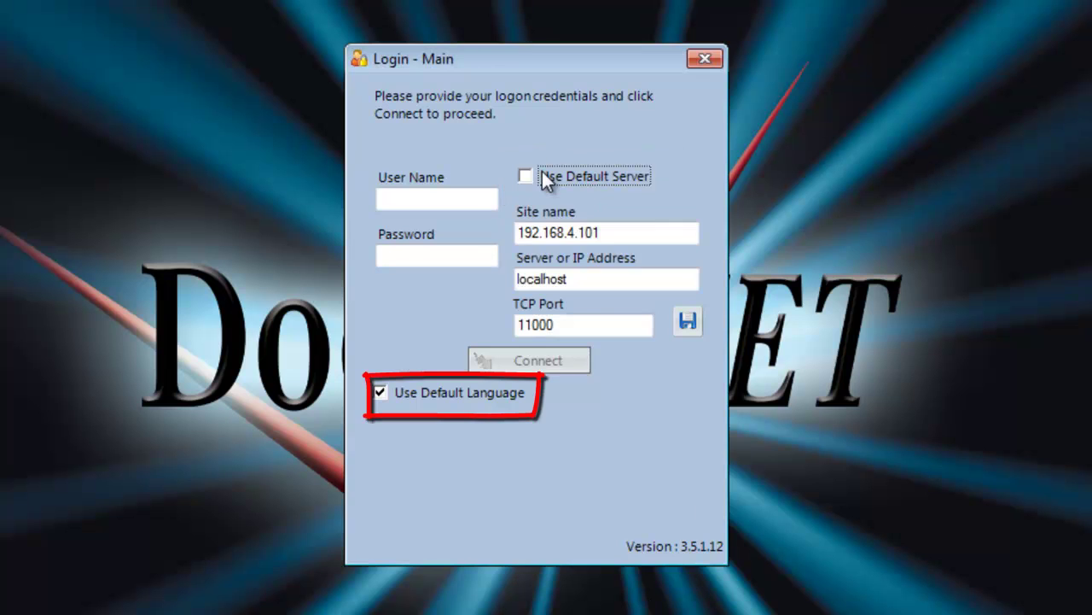
{"action": "left_click", "coordinate": [543, 174]}
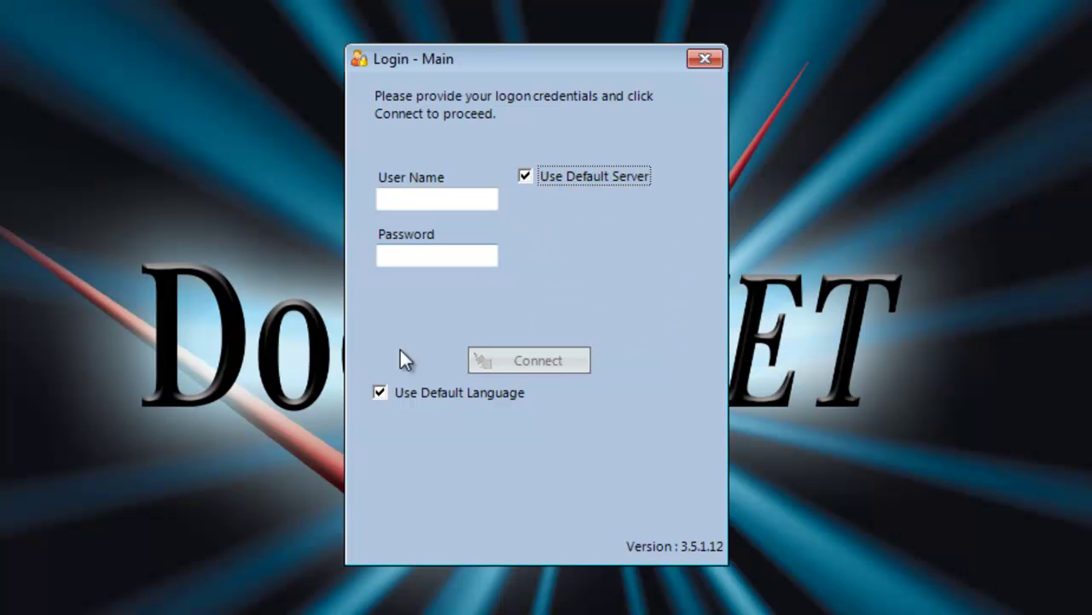
{"action": "left_click", "coordinate": [402, 394]}
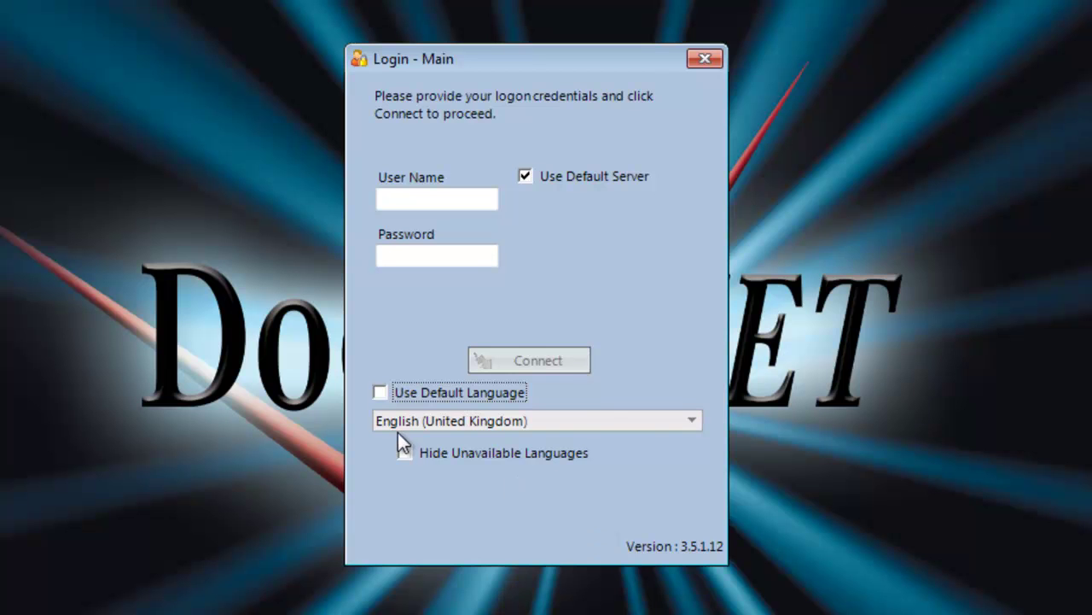
{"action": "left_click", "coordinate": [698, 418]}
{"action": "left_click", "coordinate": [502, 463]}
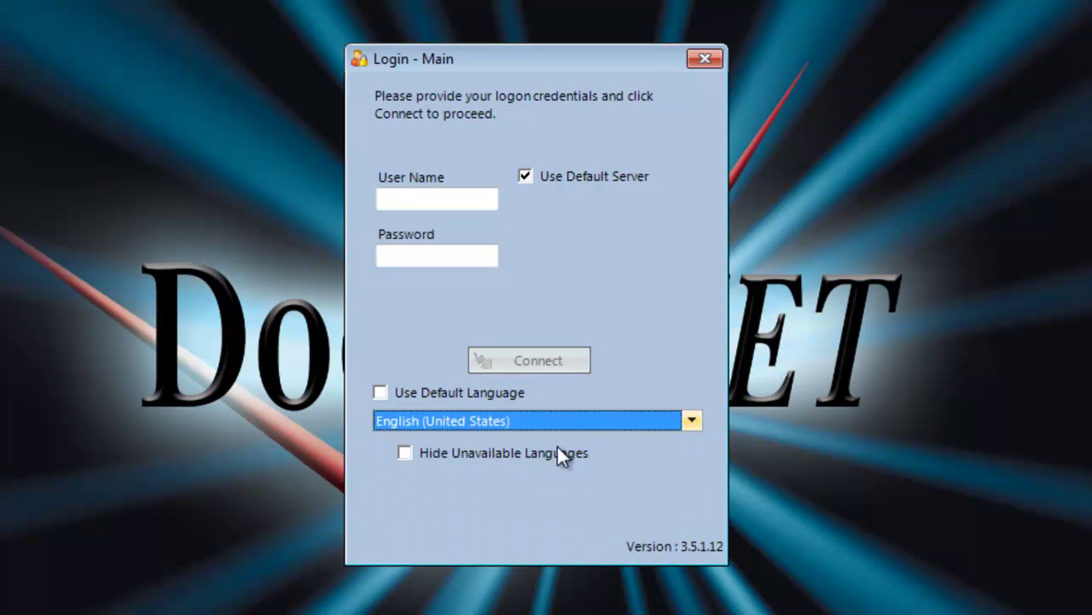
{"action": "left_click", "coordinate": [690, 424]}
{"action": "scroll", "coordinate": [512, 479], "scroll_direction": "up", "scroll_amount": 1}
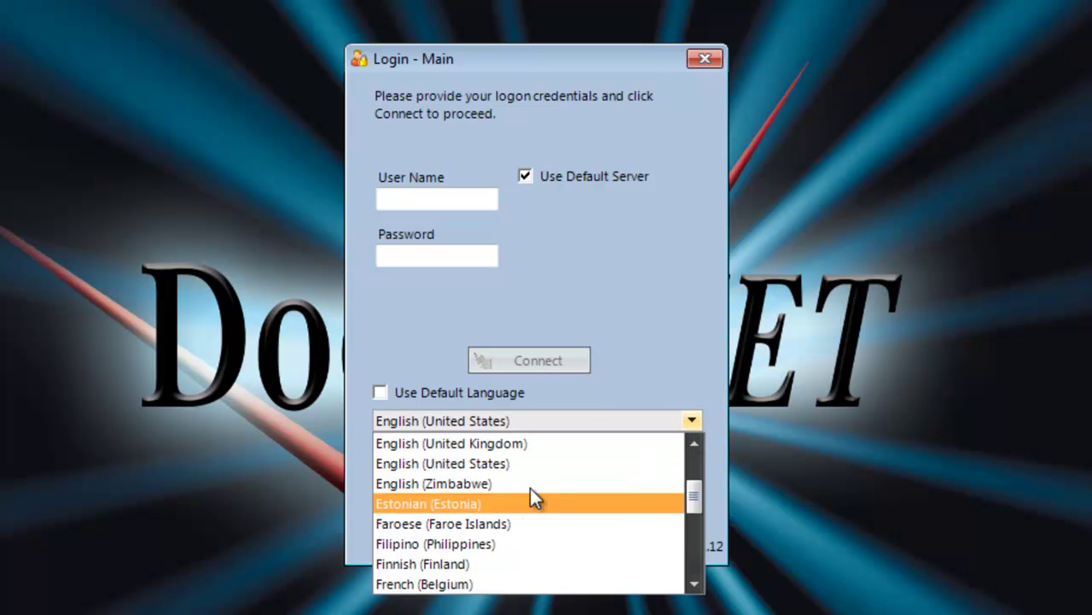
{"action": "left_click", "coordinate": [510, 445]}
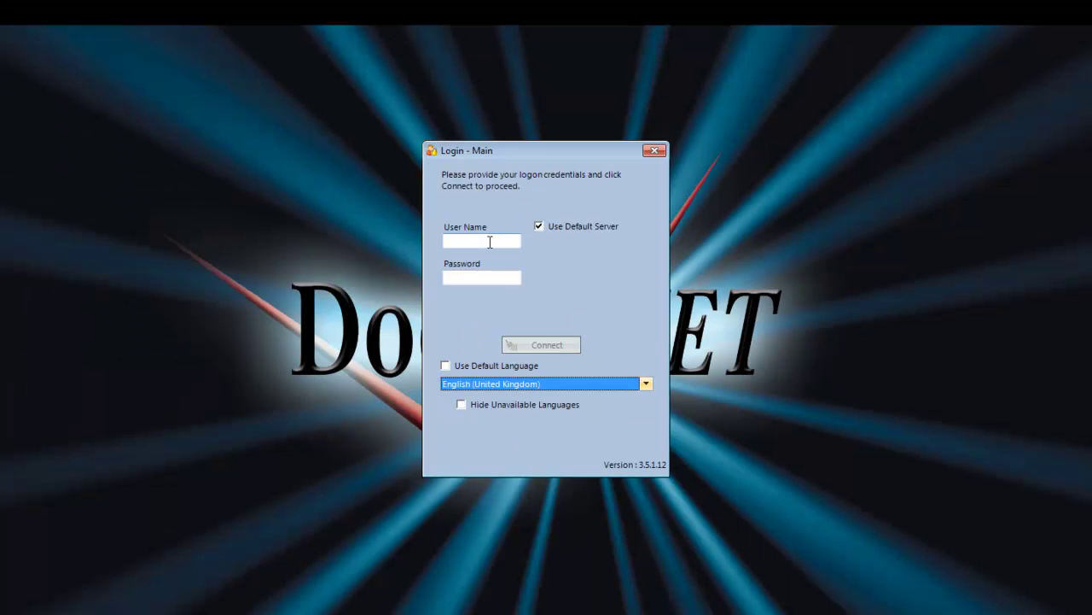
Step: Enter the administrator user name and account password on the login form
{"action": "left_click", "coordinate": [490, 243]}
{"action": "type", "text": "admin"}
{"action": "key", "text": "Tab"}
{"action": "type", "text": "1234"}
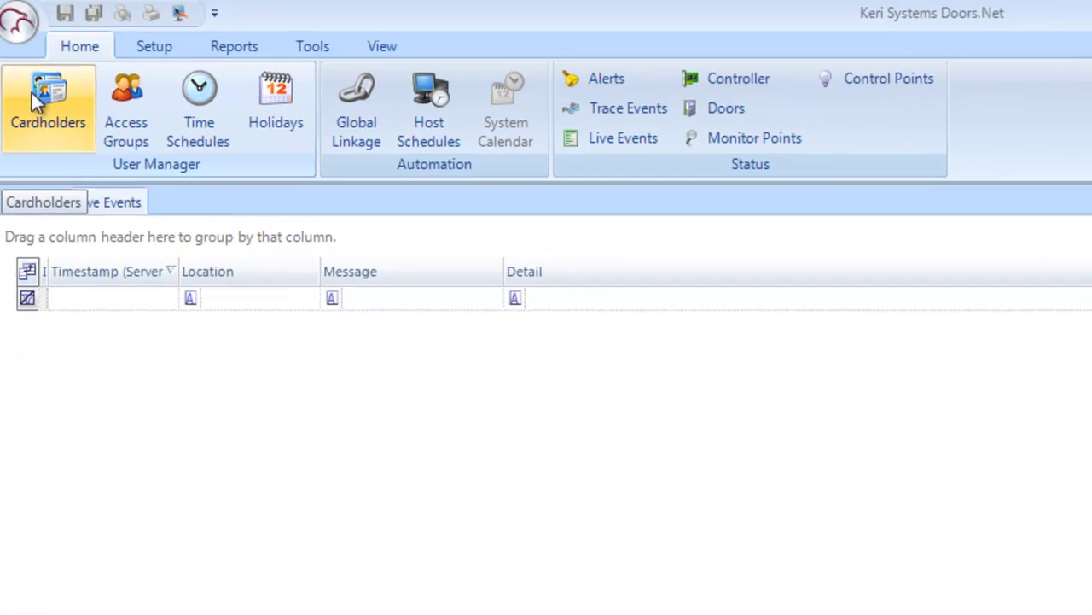
Step: Start a new cardholder record from the Cardholders list, keeping card format Keri NXT
{"action": "left_click", "coordinate": [34, 98]}
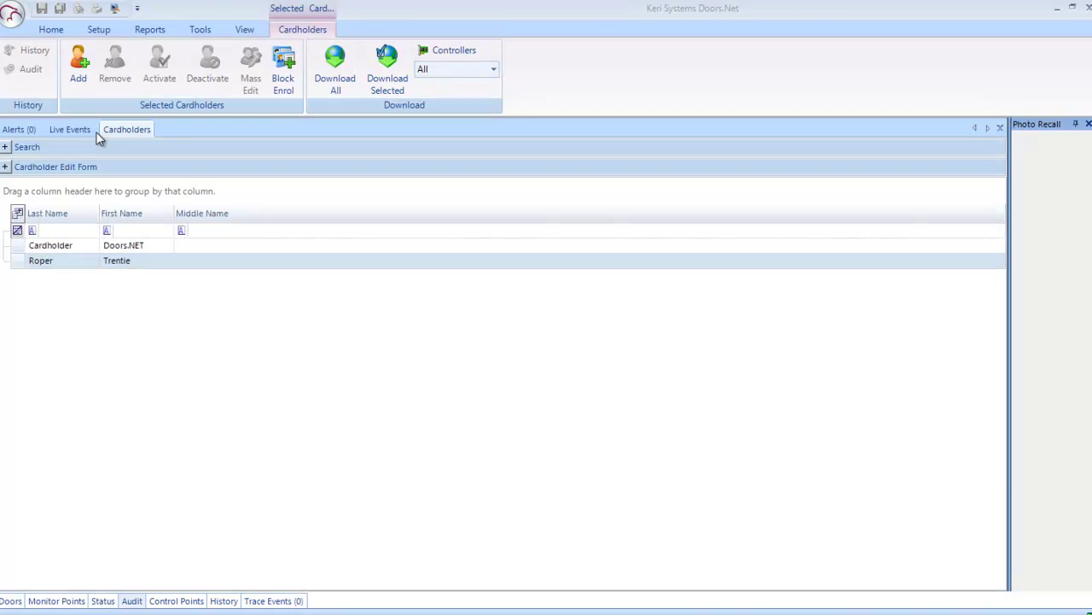
{"action": "left_click", "coordinate": [79, 67]}
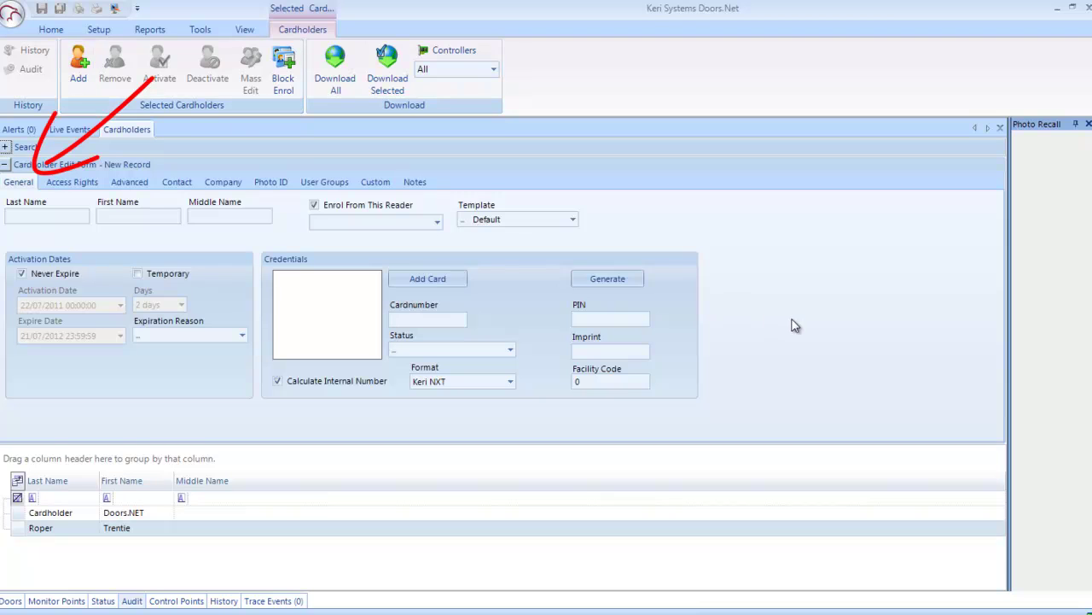
{"action": "left_click", "coordinate": [509, 382]}
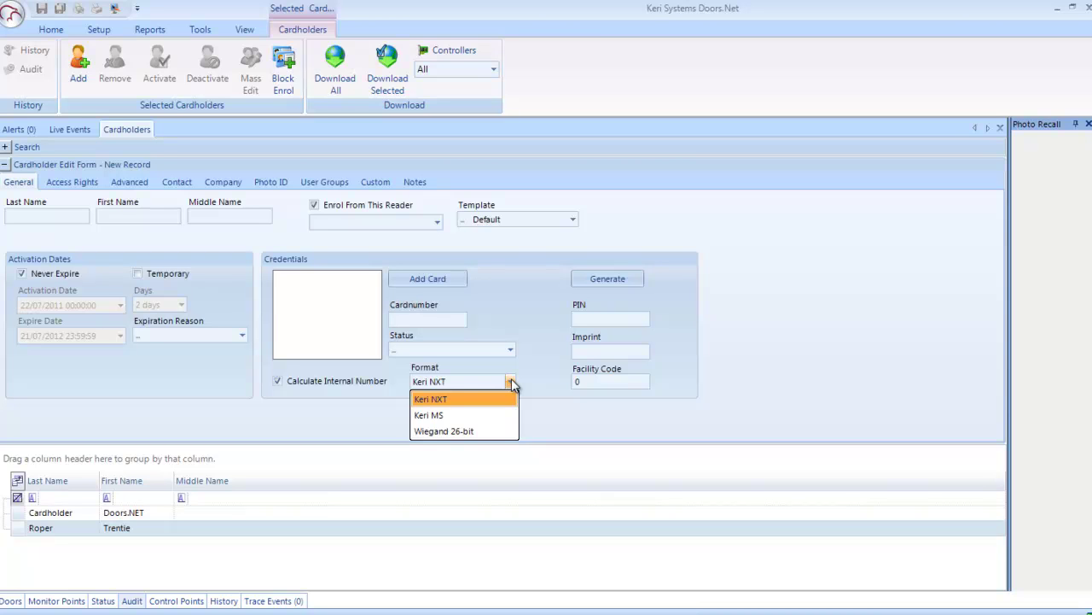
{"action": "left_click", "coordinate": [511, 382]}
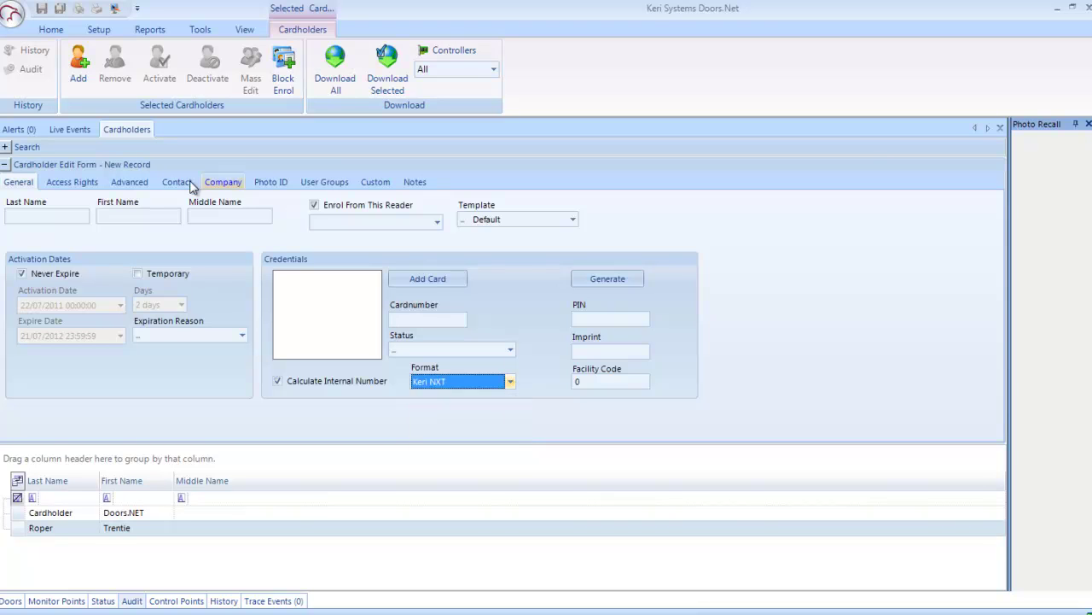
Step: Review the new cardholder's Access Rights, Advanced, Contact and Company pages
{"action": "left_click", "coordinate": [73, 183]}
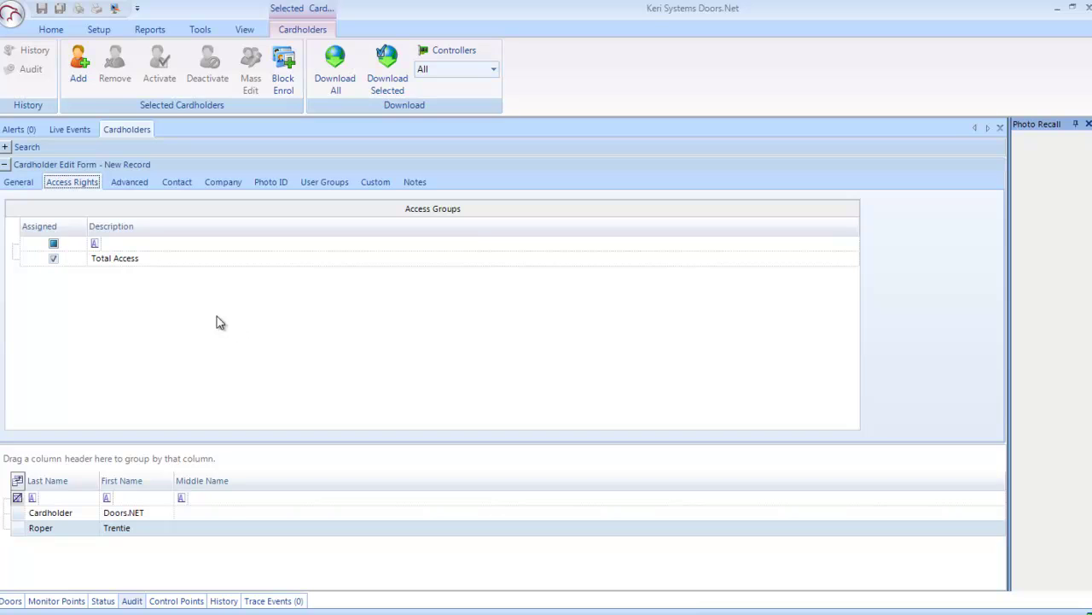
{"action": "left_click", "coordinate": [129, 186]}
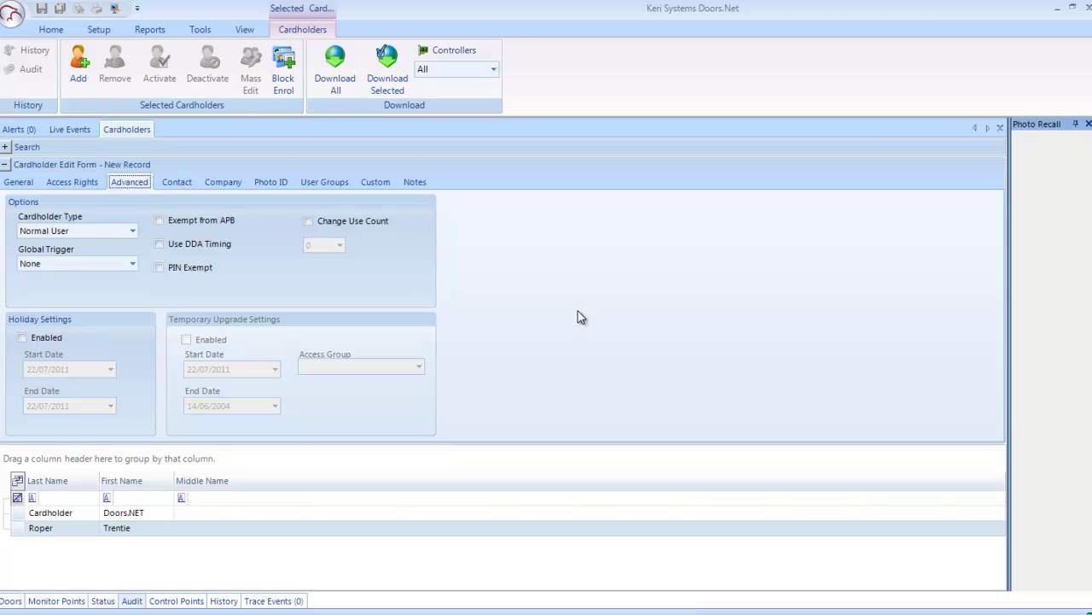
{"action": "left_click", "coordinate": [176, 181]}
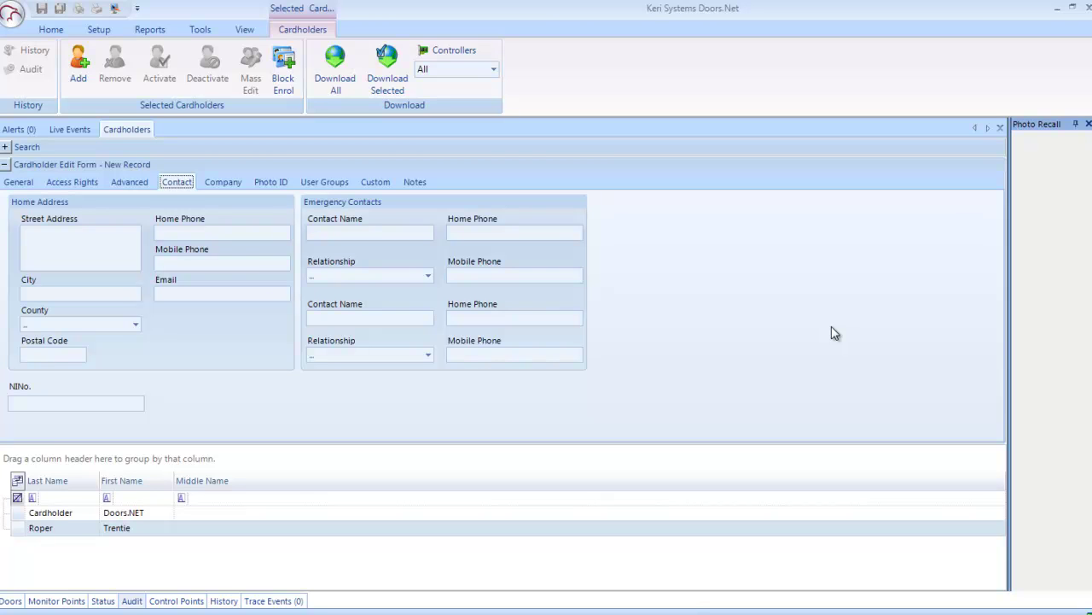
{"action": "left_click", "coordinate": [215, 184]}
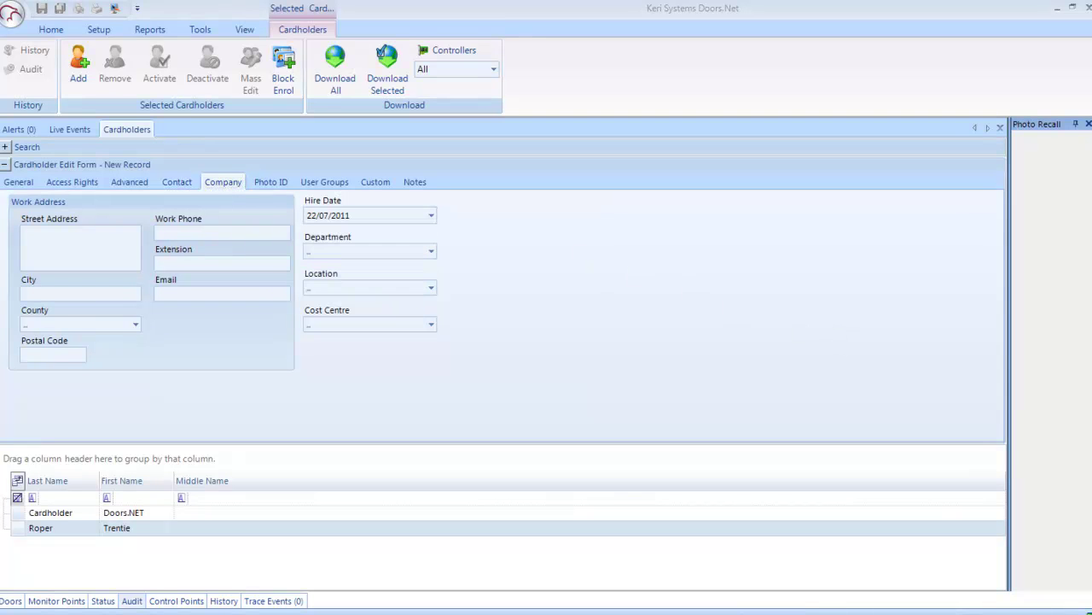
Step: Review the Photo ID, User Groups and Custom pages, ending on the empty Notes page
{"action": "left_click", "coordinate": [279, 184]}
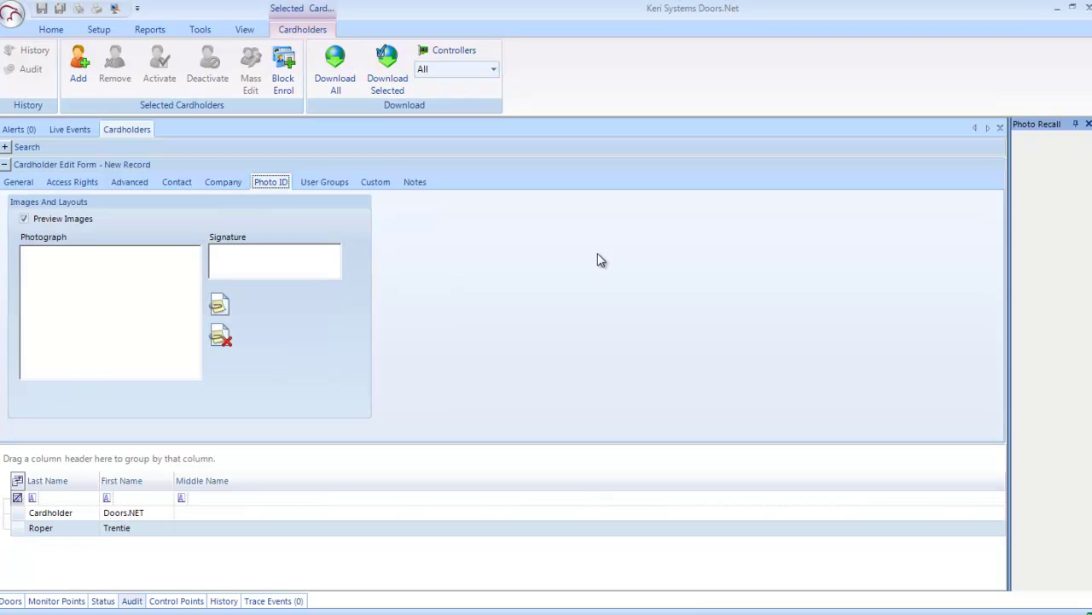
{"action": "left_click", "coordinate": [325, 184]}
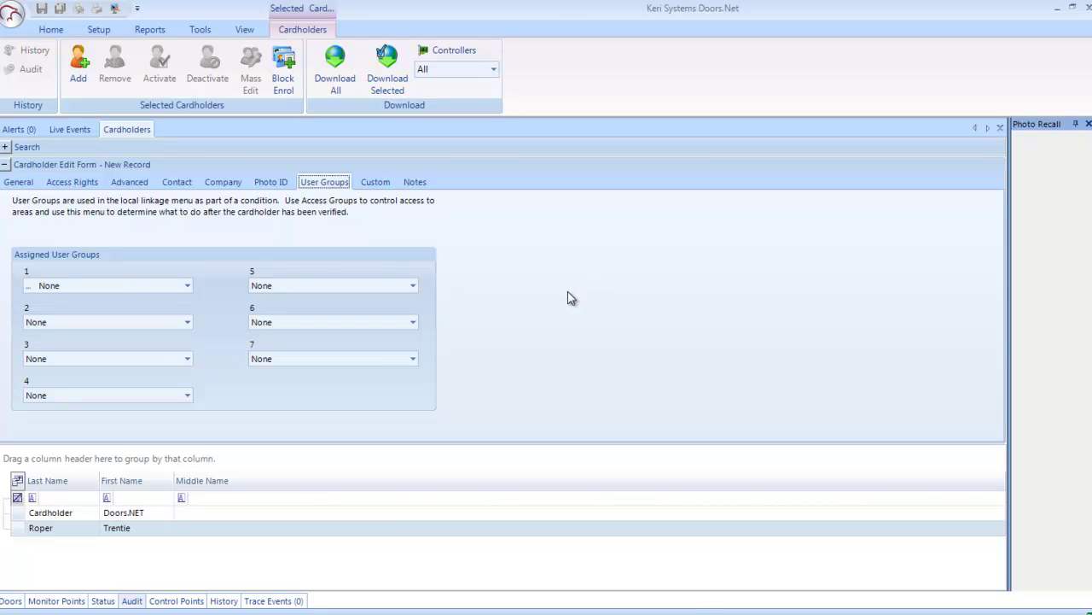
{"action": "left_click", "coordinate": [378, 183]}
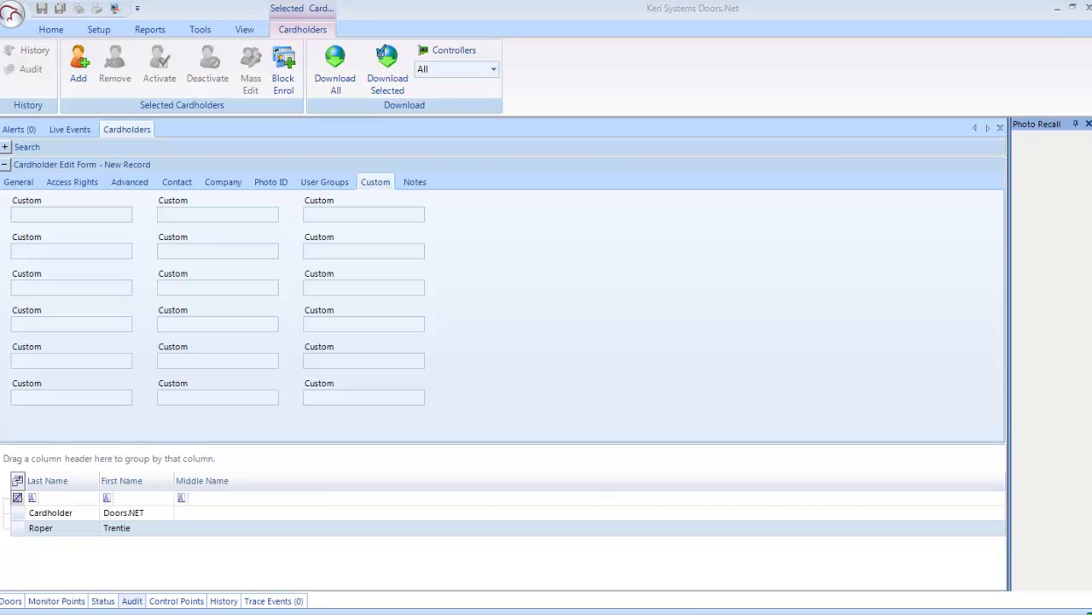
{"action": "left_click", "coordinate": [414, 185]}
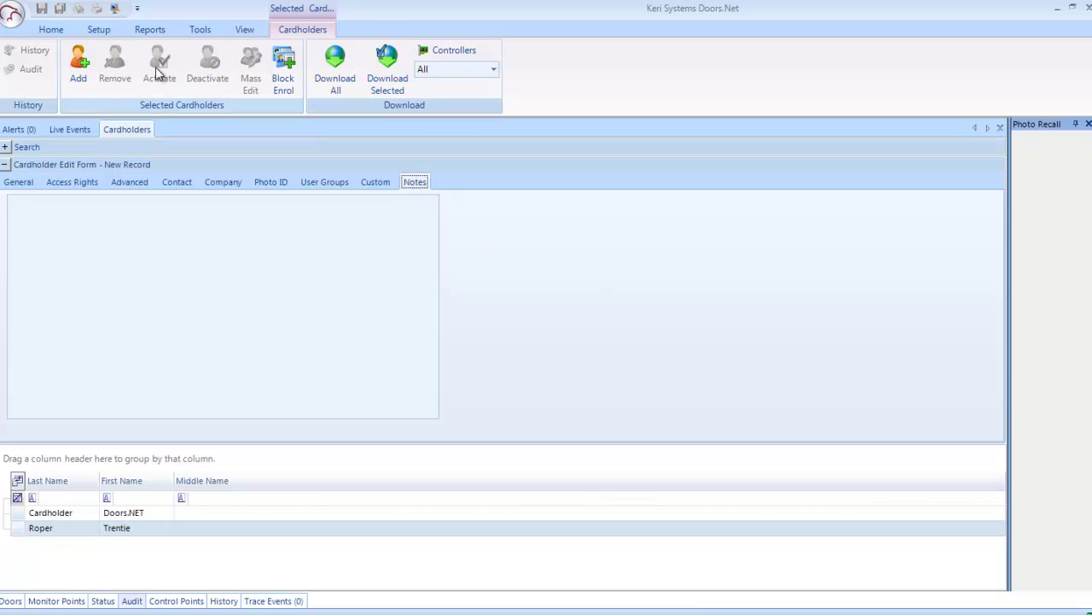
{"action": "left_click", "coordinate": [47, 31]}
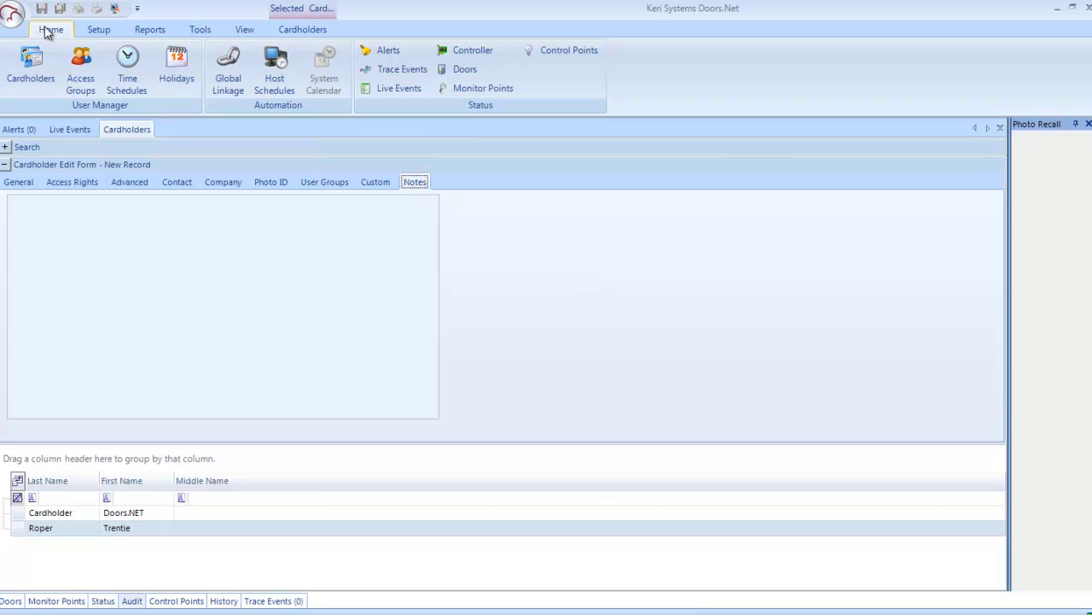
Step: Select the first three Gateway NXT readers and the Always schedule for Total Access
{"action": "left_click", "coordinate": [88, 70]}
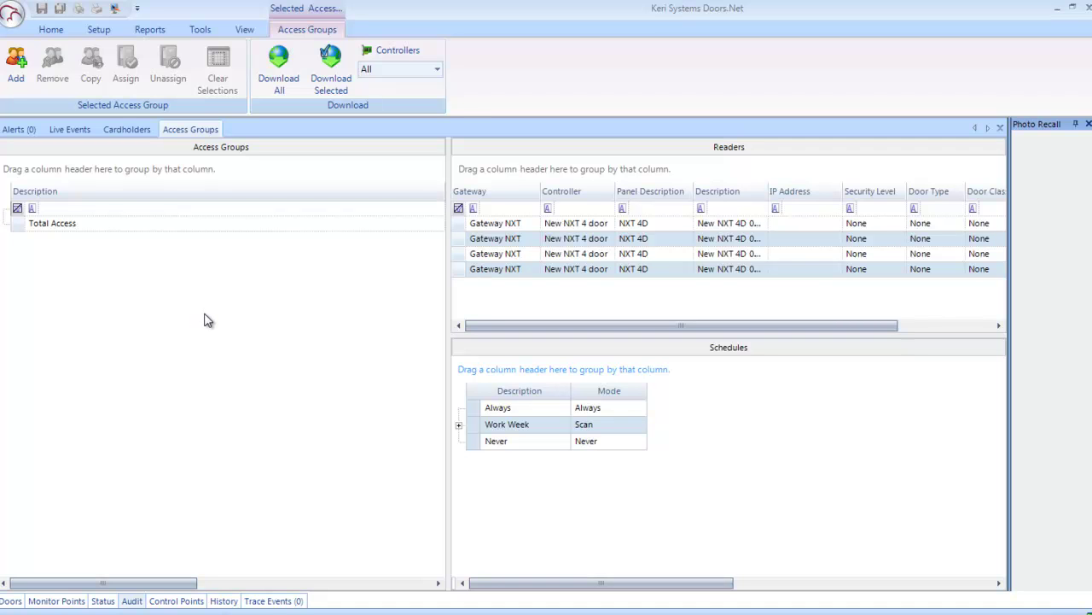
{"action": "left_click", "coordinate": [559, 238]}
{"action": "left_click", "coordinate": [527, 227]}
{"action": "left_click", "coordinate": [524, 241]}
{"action": "left_click", "coordinate": [515, 227]}
{"action": "left_click", "coordinate": [519, 239], "text": "ctrl"}
{"action": "left_click", "coordinate": [522, 254], "text": "ctrl"}
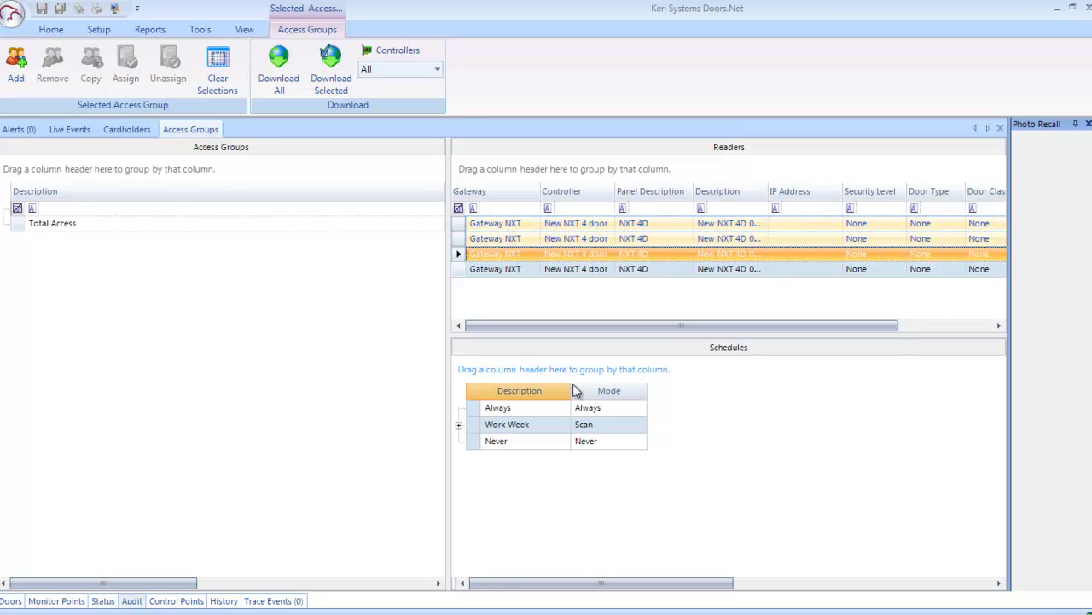
{"action": "left_click", "coordinate": [500, 409]}
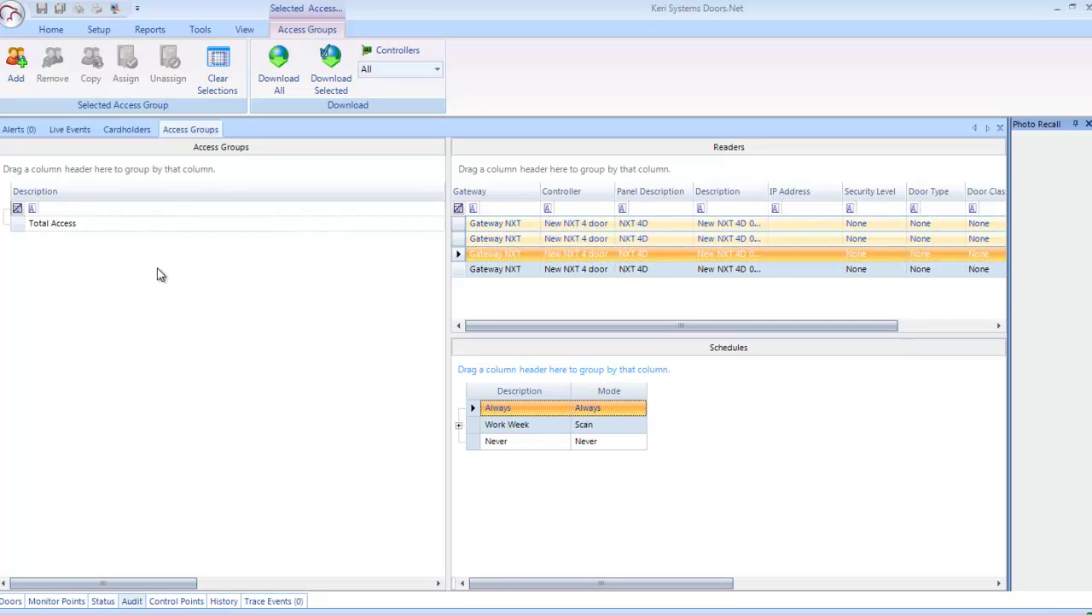
Step: Inspect Work Week's M,T,W,TH,F interval running 08:00–17:00 in Time Schedules
{"action": "left_click", "coordinate": [51, 30]}
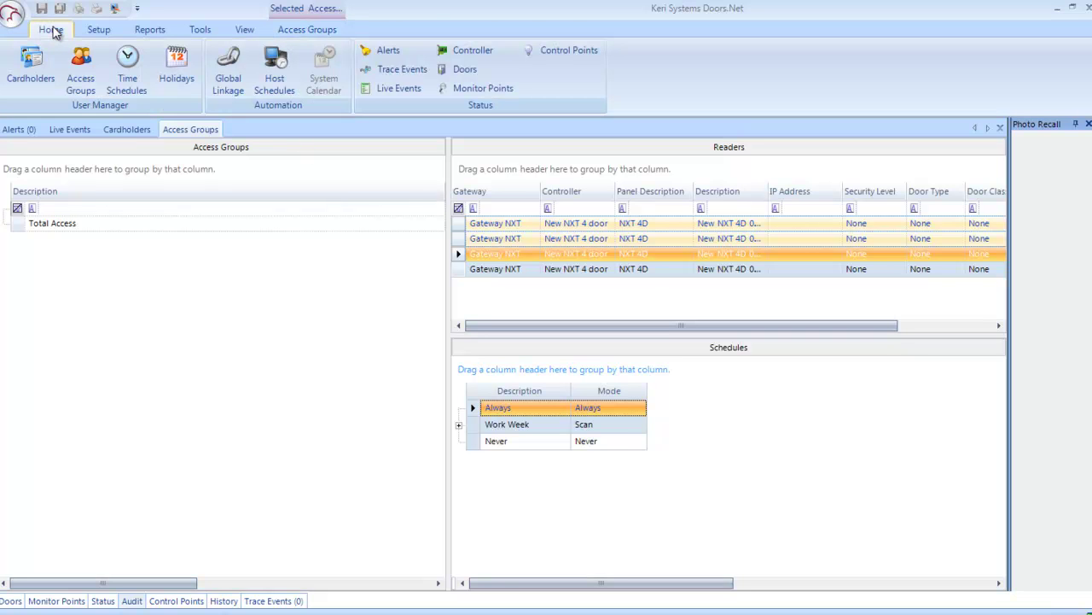
{"action": "left_click", "coordinate": [126, 67]}
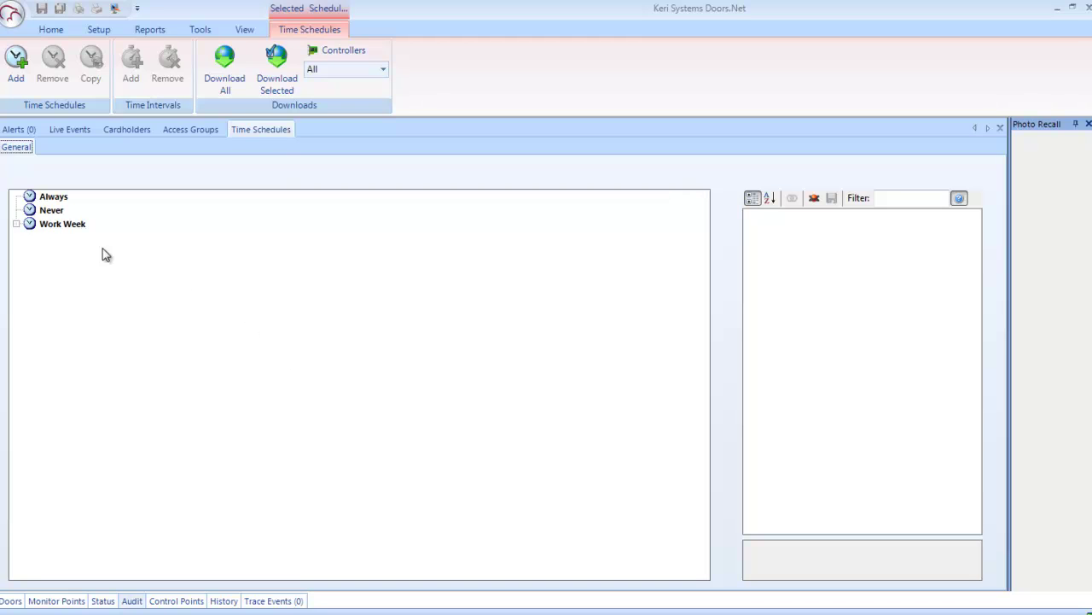
{"action": "left_click", "coordinate": [16, 224]}
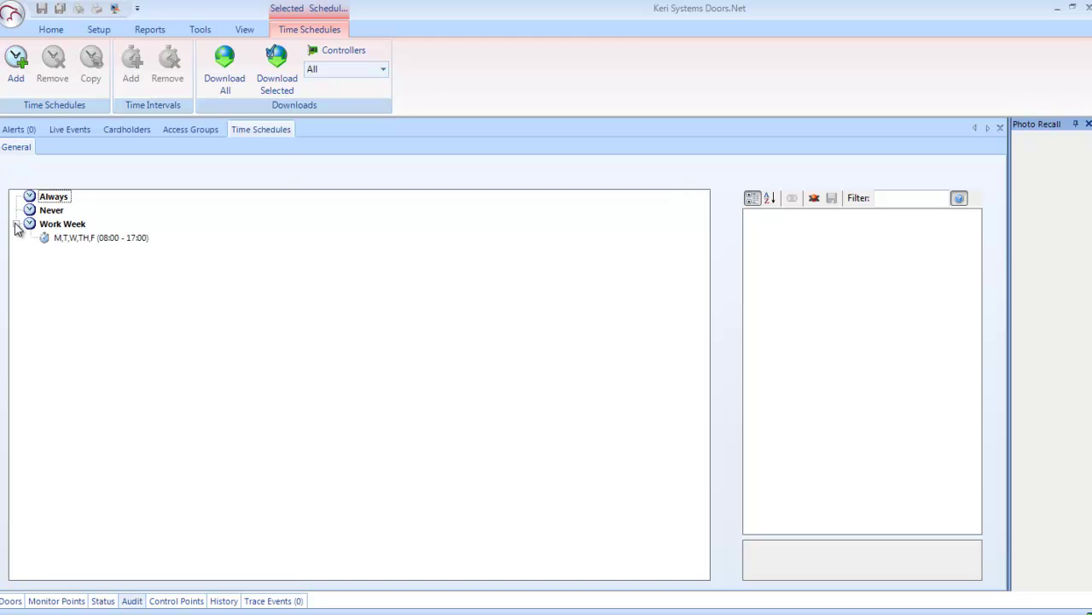
{"action": "left_click", "coordinate": [83, 239]}
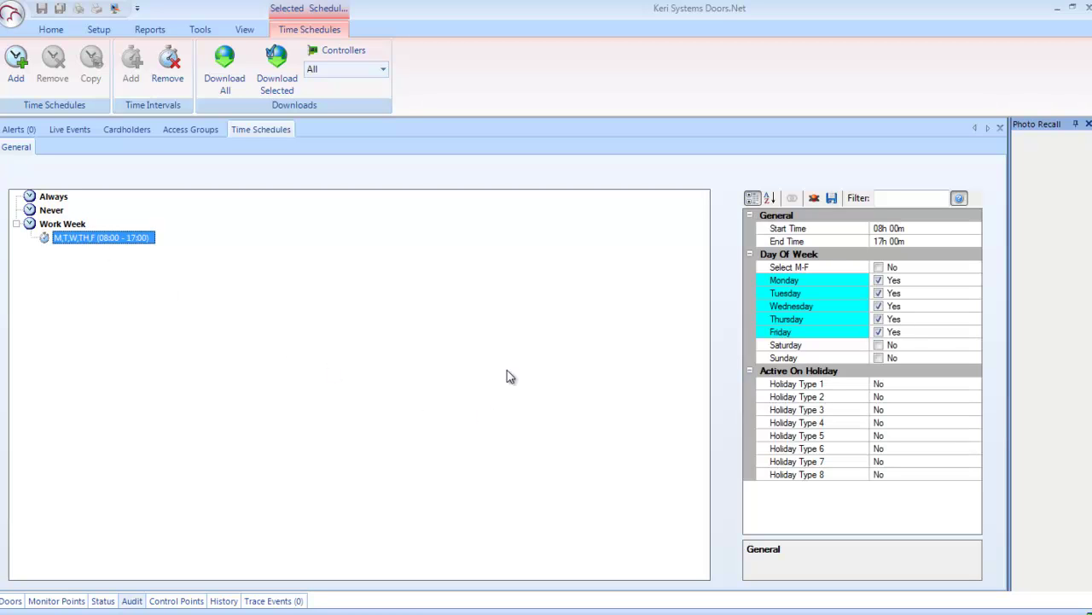
{"action": "left_click", "coordinate": [53, 31]}
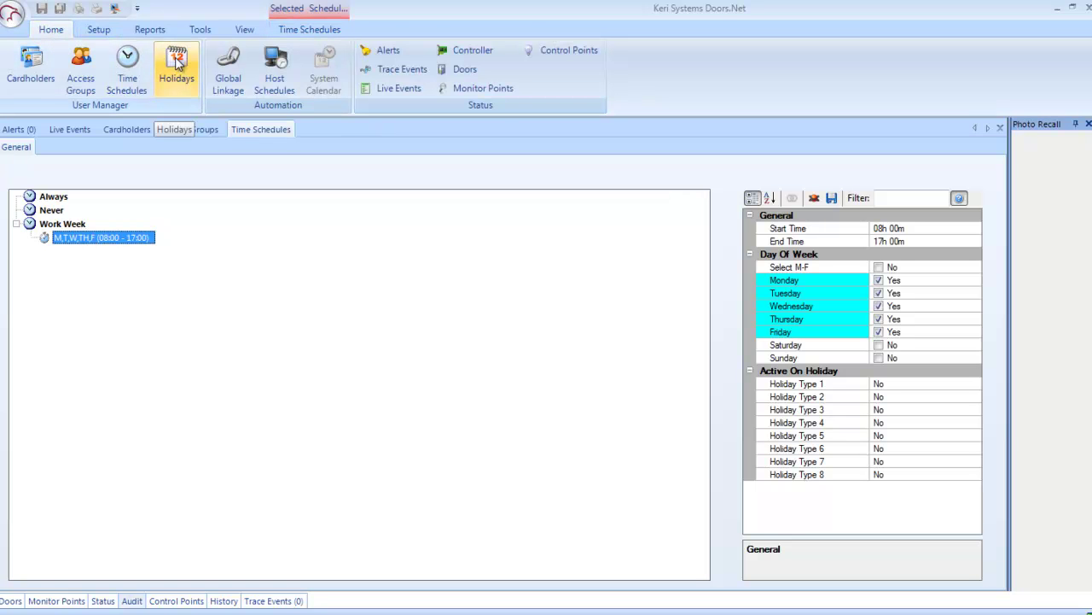
Step: Select dates from 23 July into early August on the Master Holidays calendar
{"action": "left_click", "coordinate": [177, 65]}
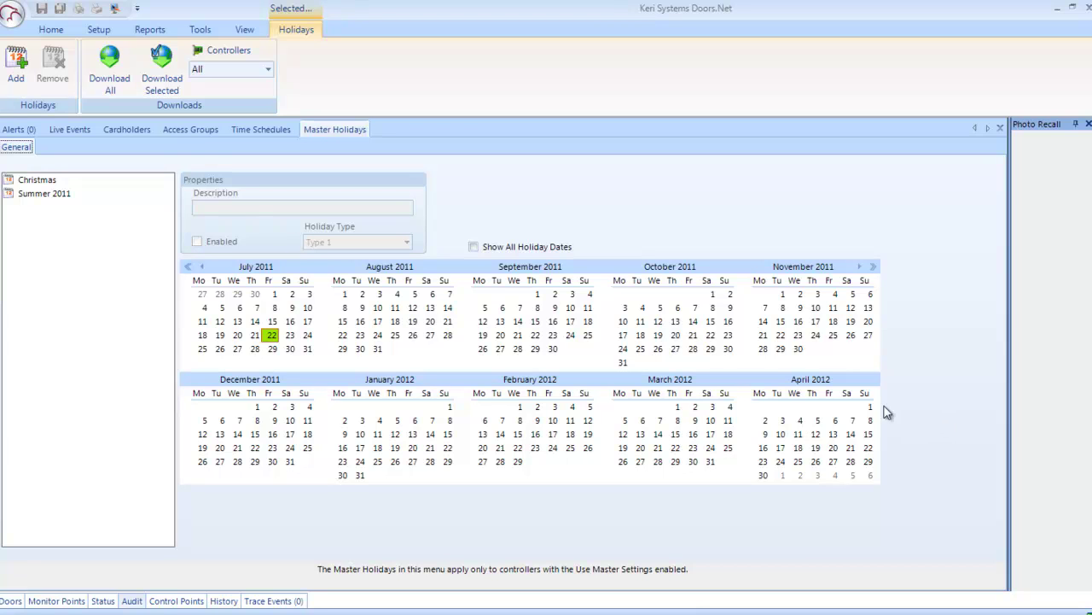
{"action": "left_click", "coordinate": [290, 334]}
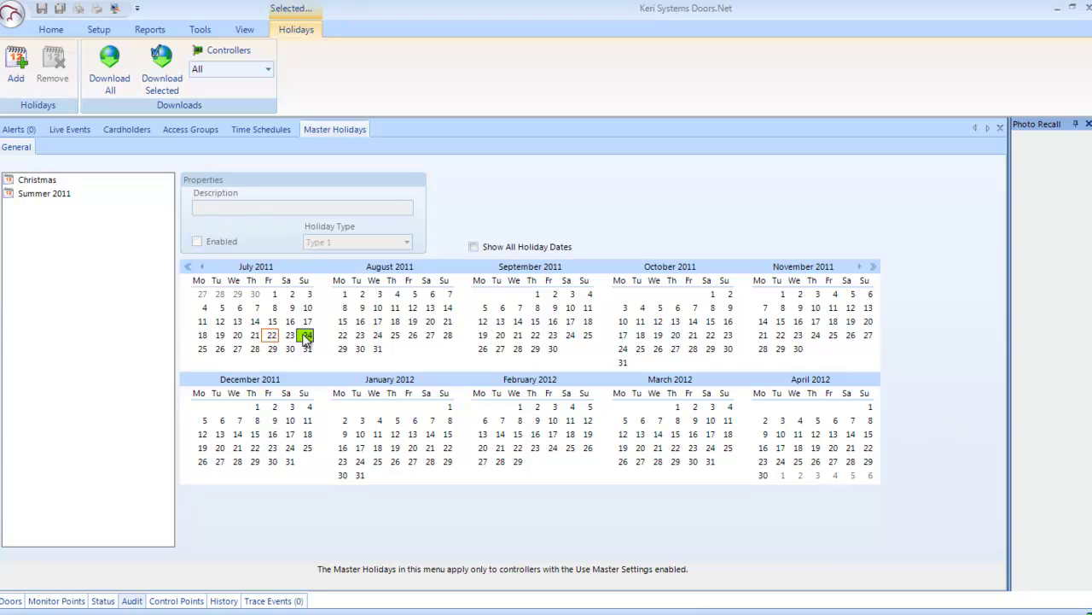
{"action": "left_click", "coordinate": [307, 336]}
{"action": "left_click", "coordinate": [207, 348]}
{"action": "left_click_drag", "start_coordinate": [211, 353], "coordinate": [443, 357]}
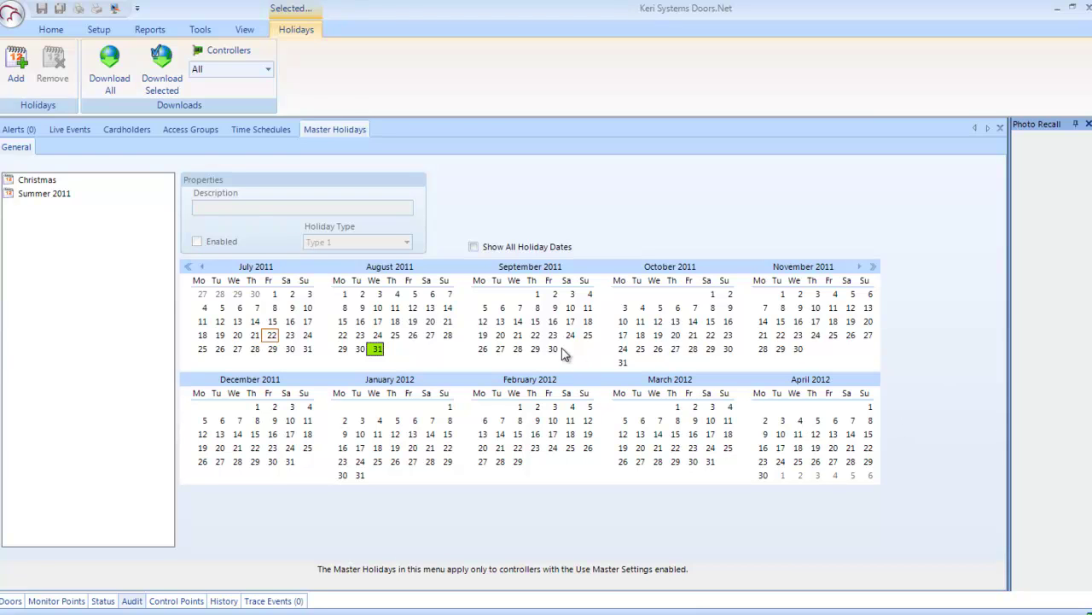
Step: Show the Summer 2011 and Christmas (Type 1, 22 Dec–3 Jan) holiday dates
{"action": "left_click", "coordinate": [34, 195]}
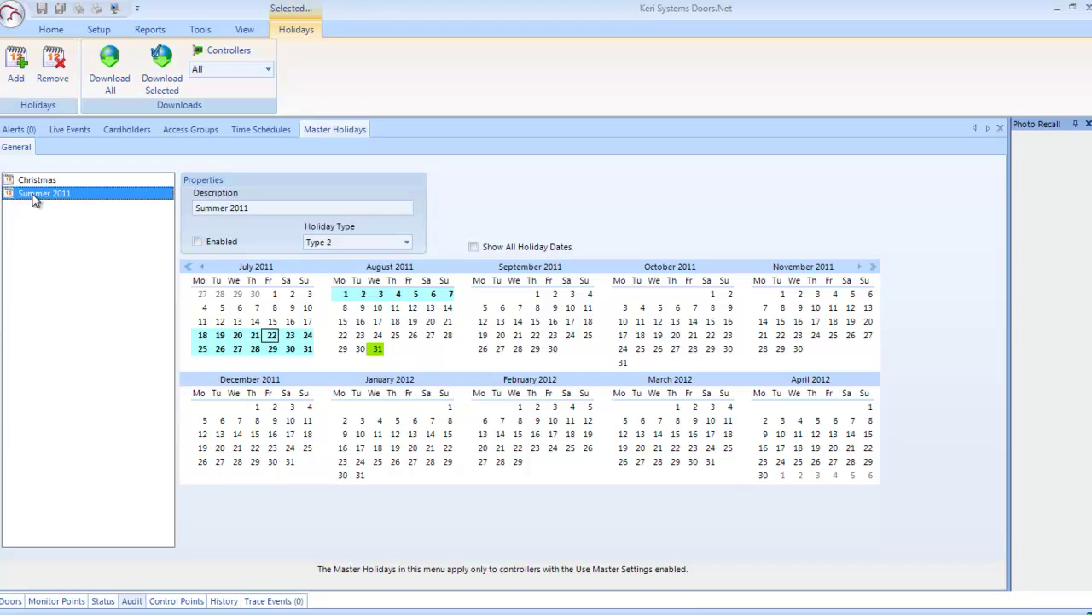
{"action": "left_click", "coordinate": [46, 181]}
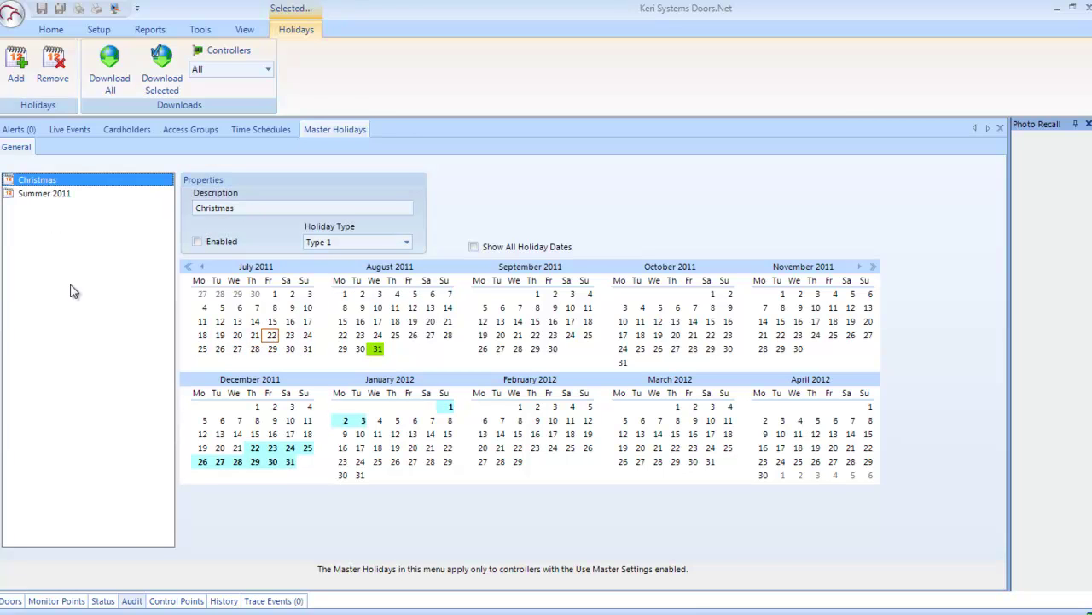
{"action": "left_click", "coordinate": [53, 31]}
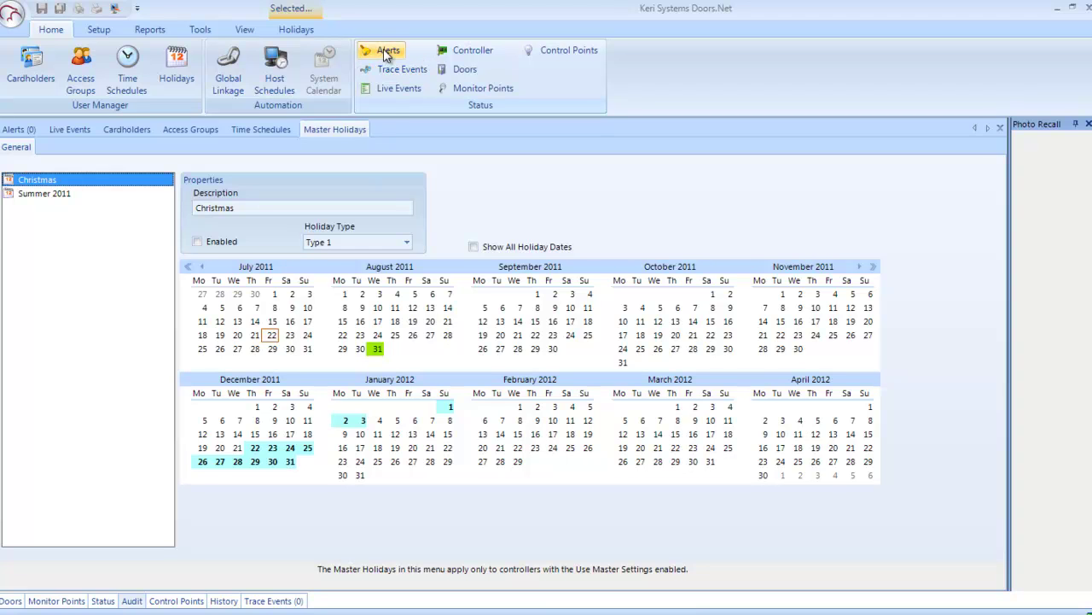
Step: Check Alerts, then the controller hardware status, browsing the grid's Field Chooser columns
{"action": "left_click", "coordinate": [384, 48]}
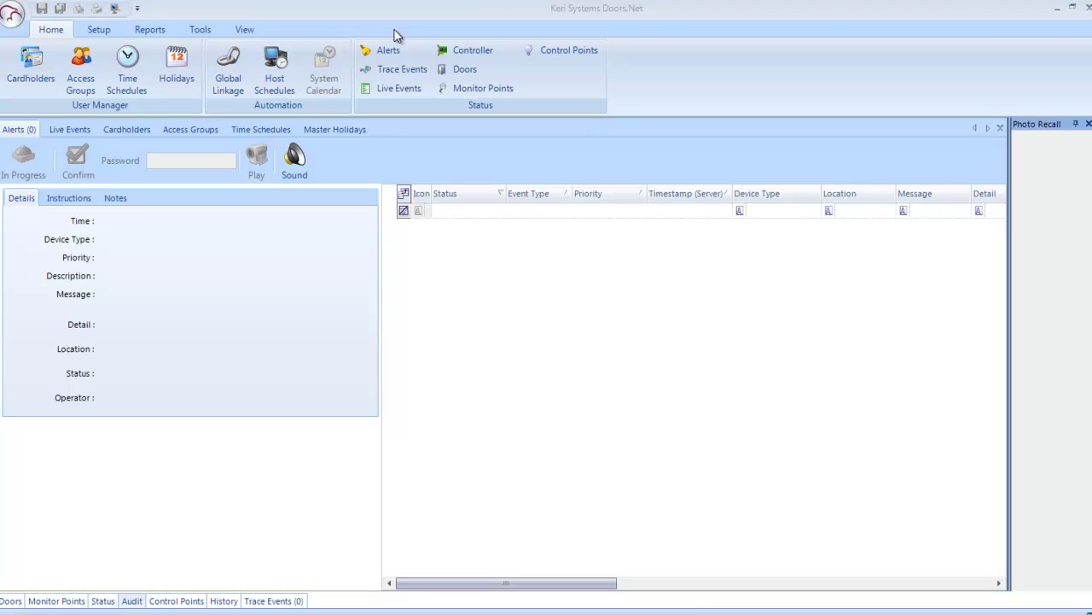
{"action": "left_click", "coordinate": [479, 53]}
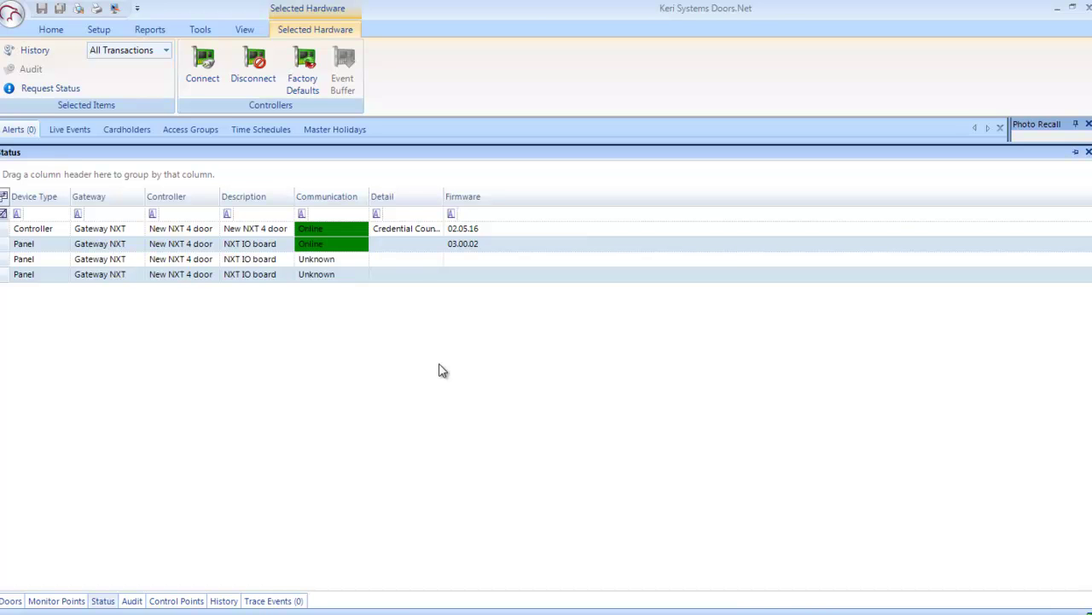
{"action": "left_click", "coordinate": [3, 196]}
{"action": "left_click_drag", "start_coordinate": [408, 282], "coordinate": [411, 363]}
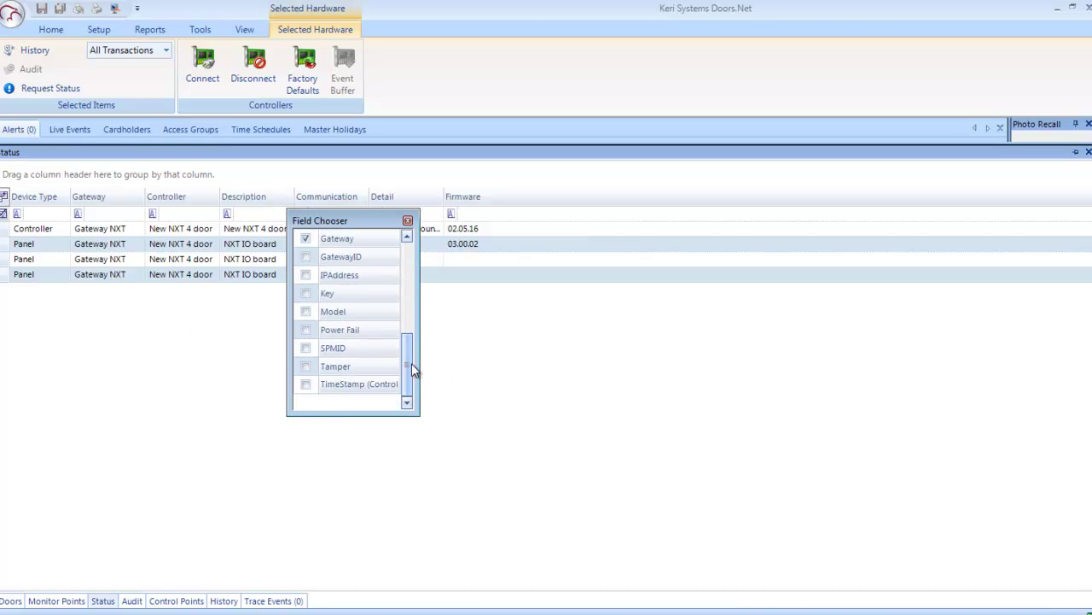
{"action": "left_click", "coordinate": [408, 222]}
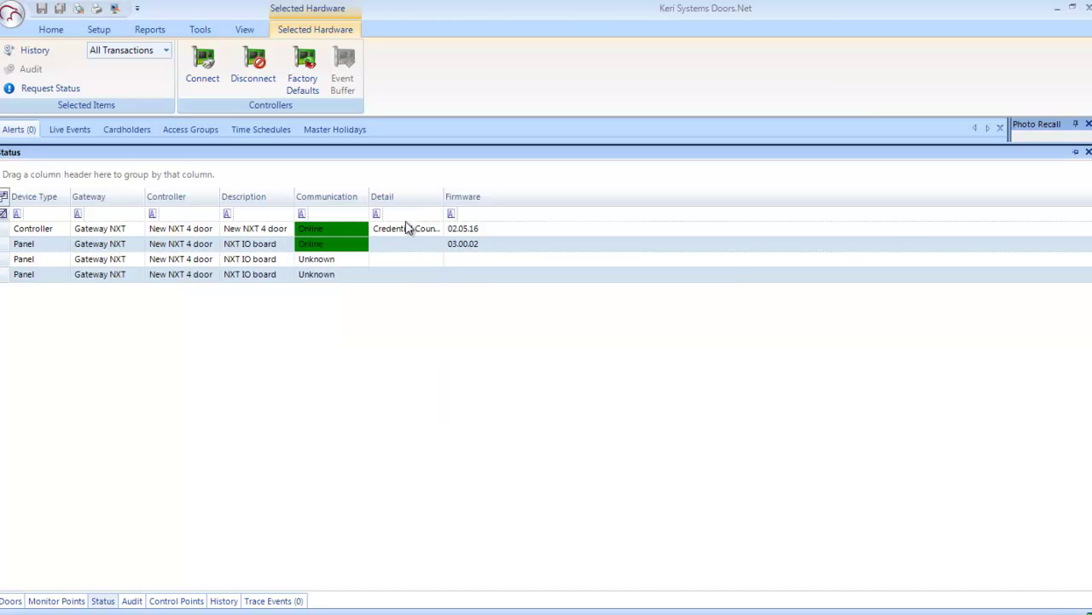
Step: Browse the Control Points status list and the third control point's right-click actions
{"action": "left_click", "coordinate": [56, 32]}
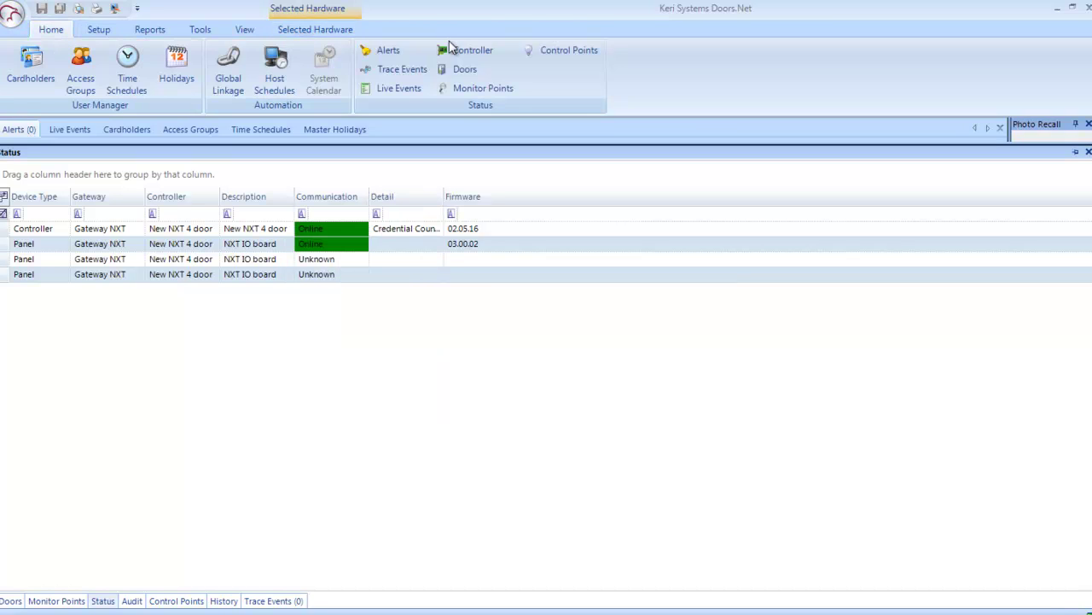
{"action": "left_click", "coordinate": [562, 53]}
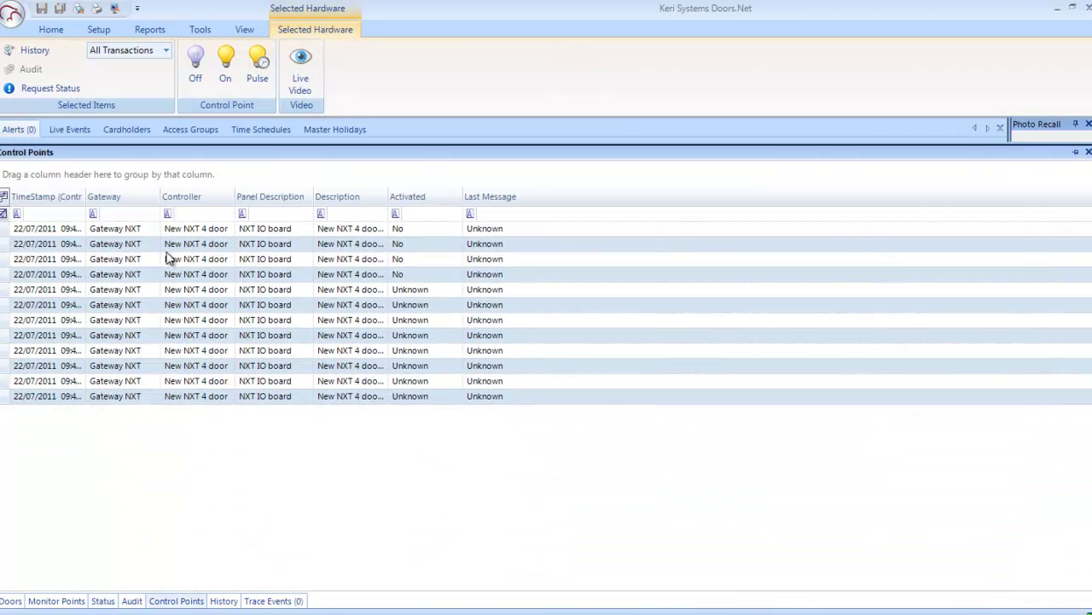
{"action": "right_click", "coordinate": [195, 261]}
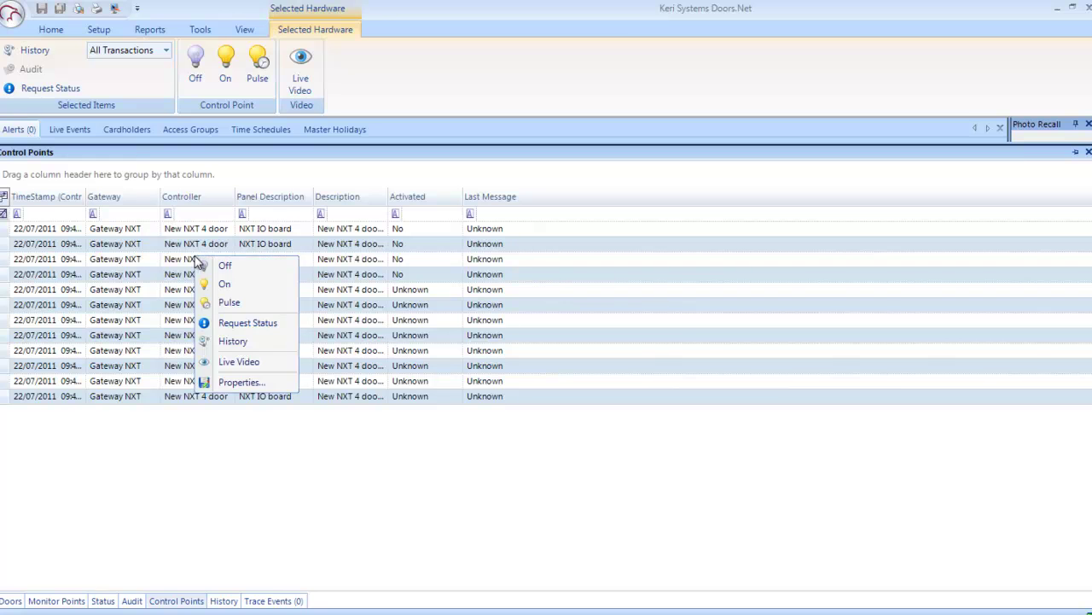
{"action": "left_click", "coordinate": [145, 266]}
{"action": "right_click", "coordinate": [122, 258]}
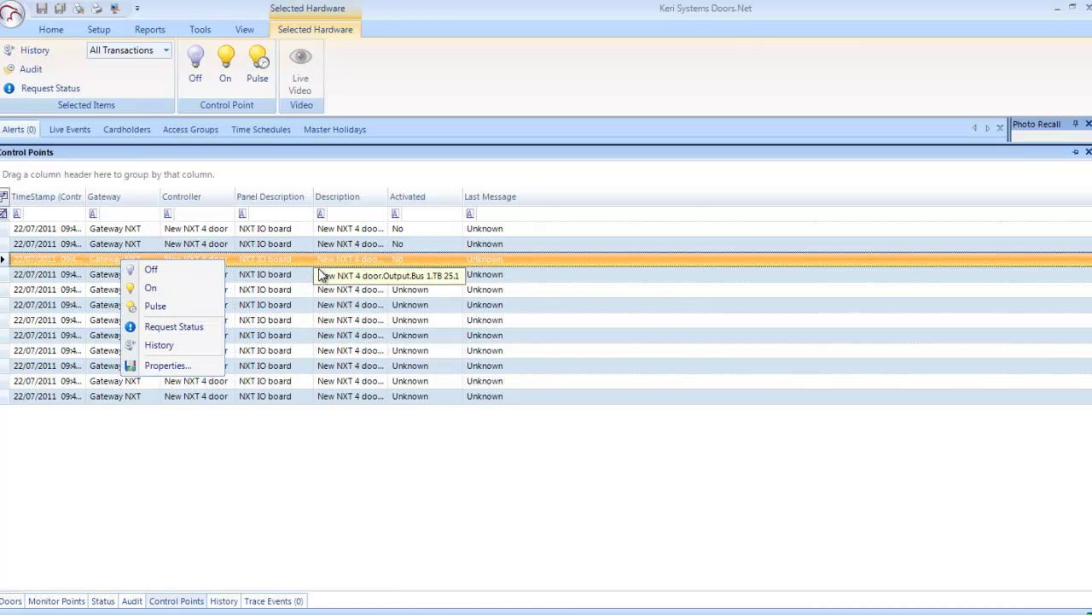
{"action": "left_click", "coordinate": [440, 442]}
Step: View Trace Events, then list the four doors, all Card Only and closed
{"action": "left_click", "coordinate": [57, 32]}
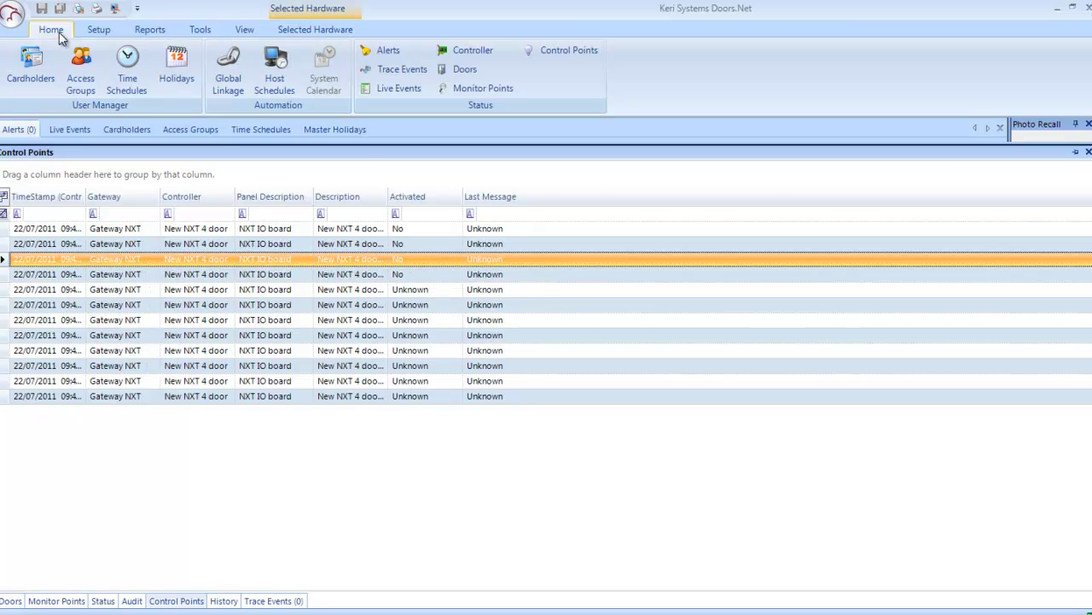
{"action": "left_click", "coordinate": [410, 71]}
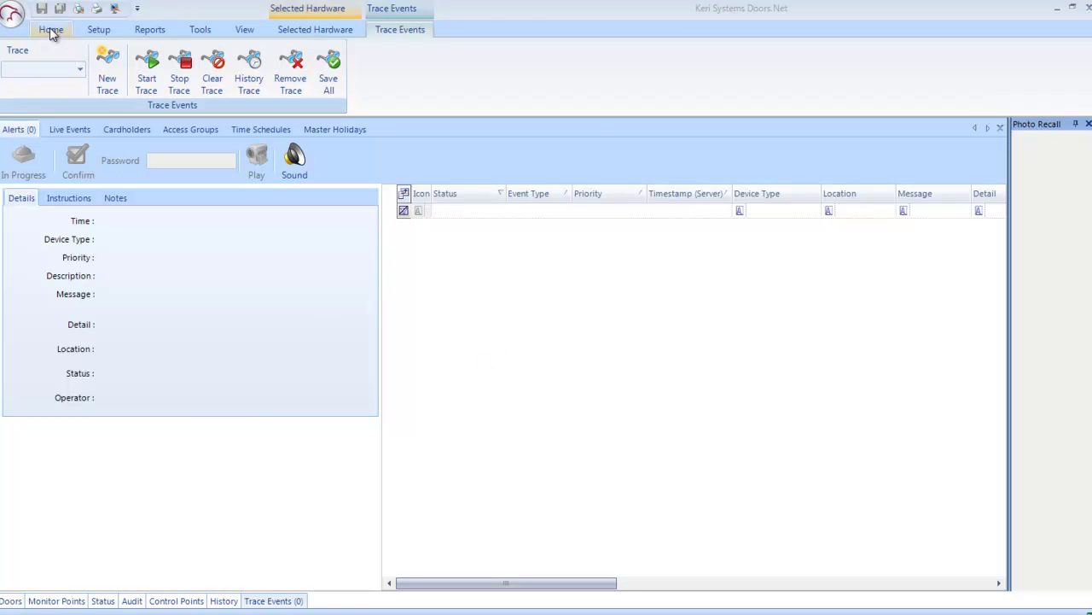
{"action": "left_click", "coordinate": [51, 29]}
{"action": "left_click", "coordinate": [455, 69]}
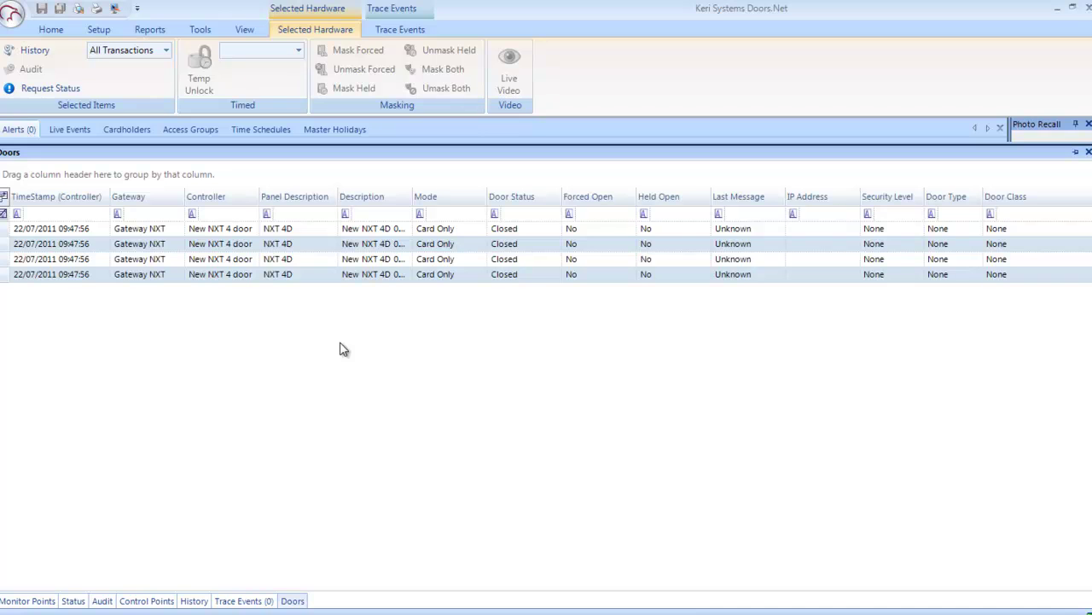
{"action": "left_click", "coordinate": [330, 234]}
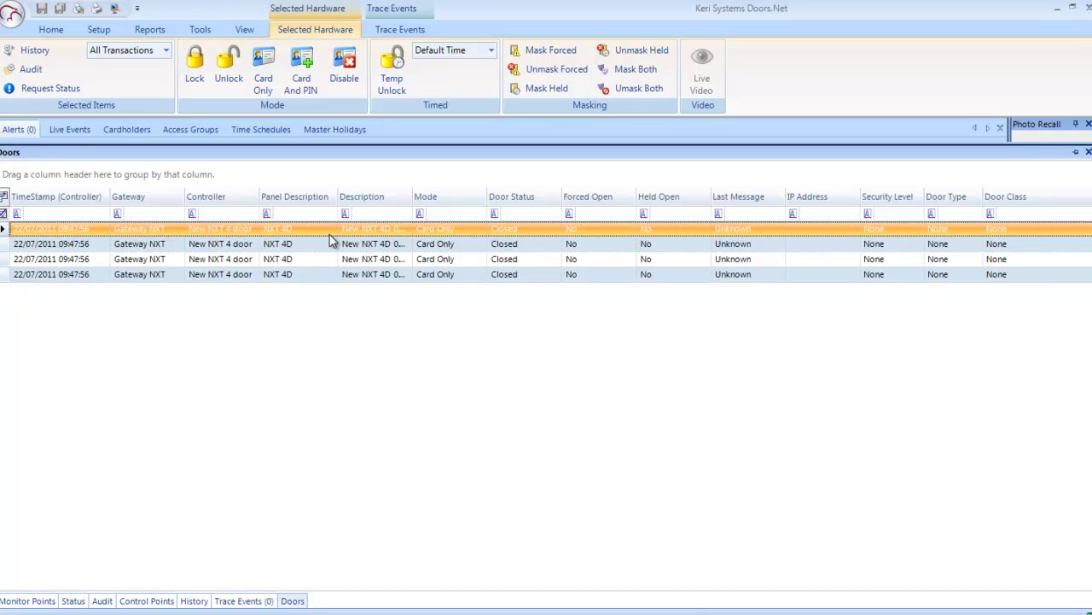
{"action": "right_click", "coordinate": [331, 240]}
{"action": "mouse_move", "coordinate": [369, 268]}
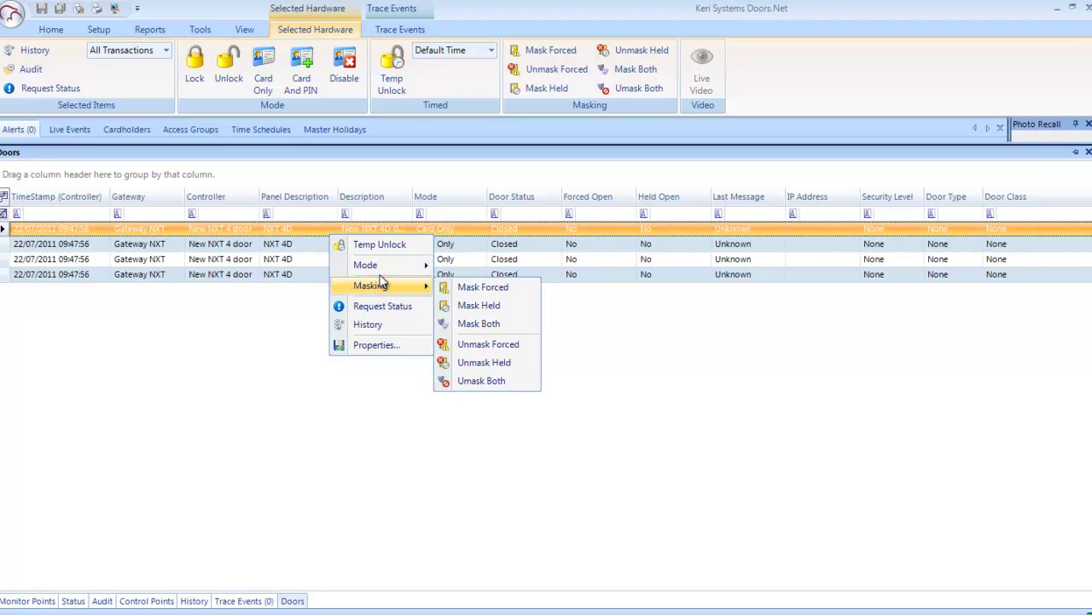
{"action": "left_click", "coordinate": [257, 315]}
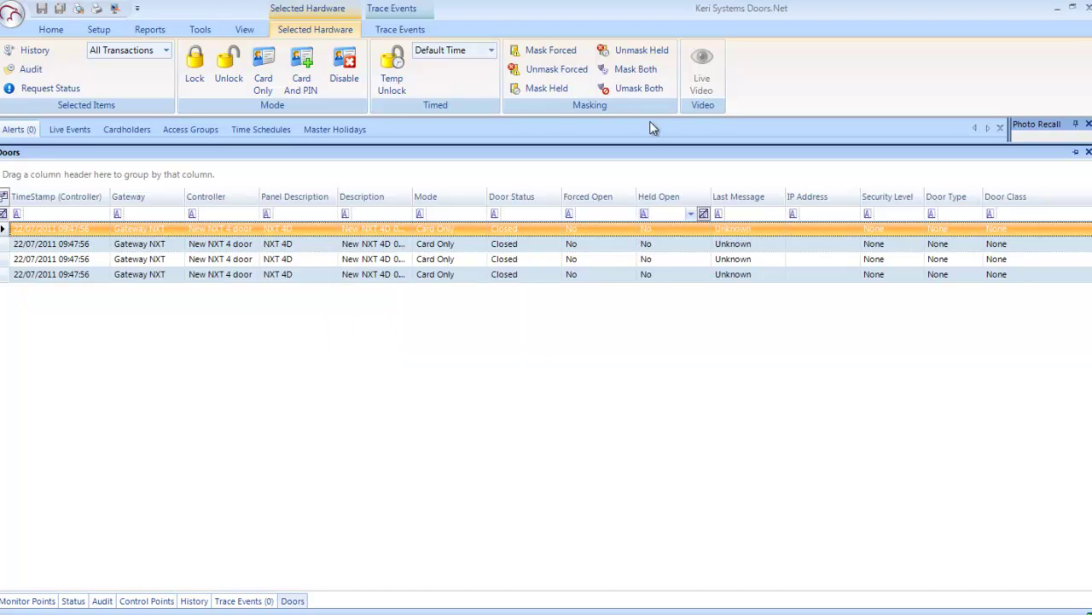
{"action": "left_click", "coordinate": [50, 32]}
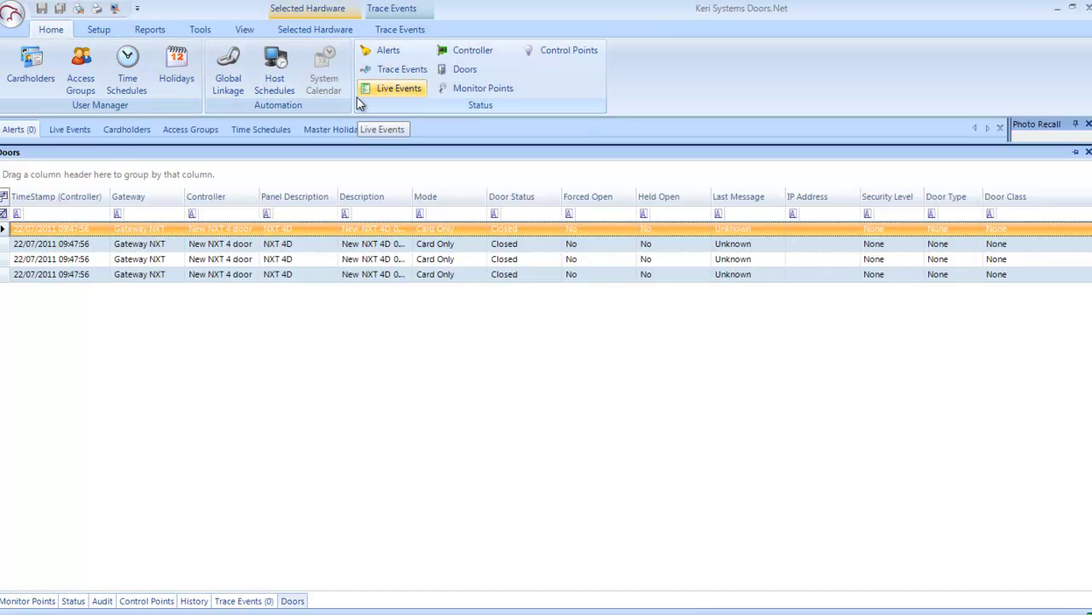
Step: Return to the still-empty Live Events grid
{"action": "left_click", "coordinate": [74, 132]}
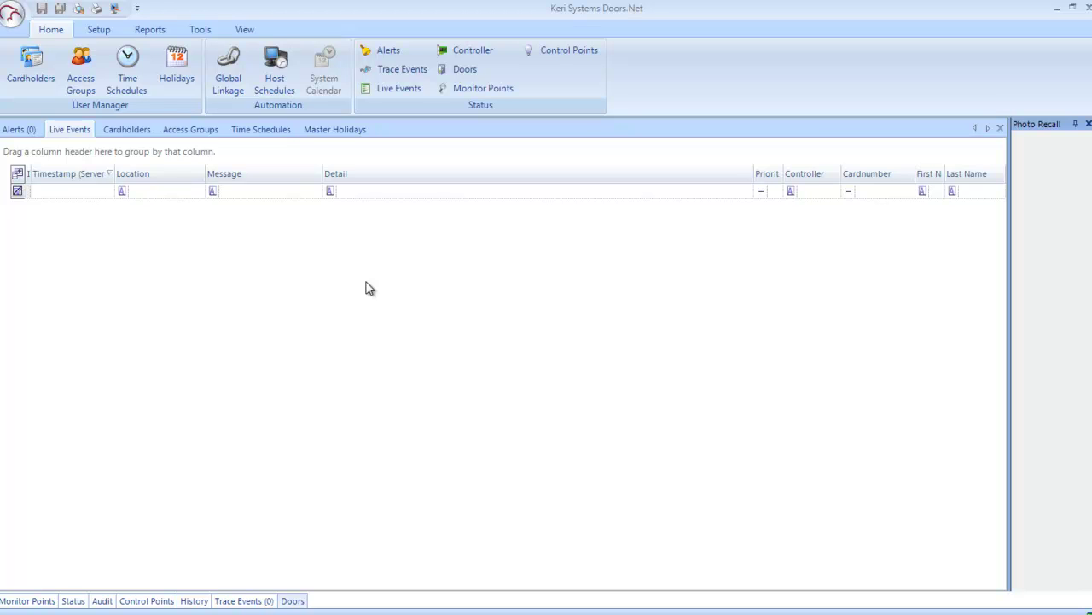
Step: Show the Monitor Points status list and check the Mask/Unmask actions for the second point
{"action": "left_click", "coordinate": [480, 88]}
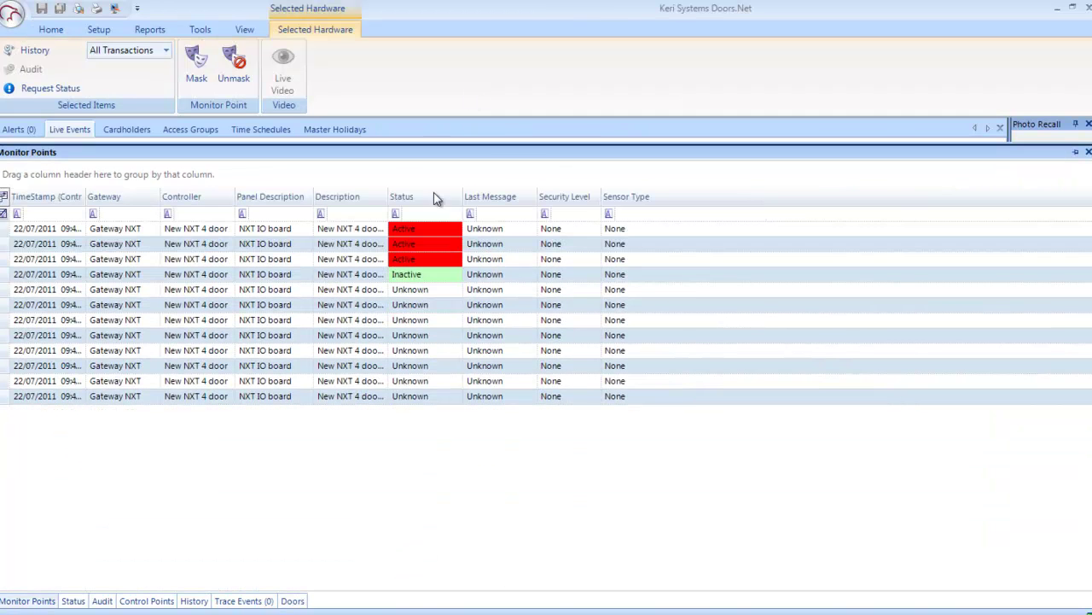
{"action": "left_click", "coordinate": [204, 246]}
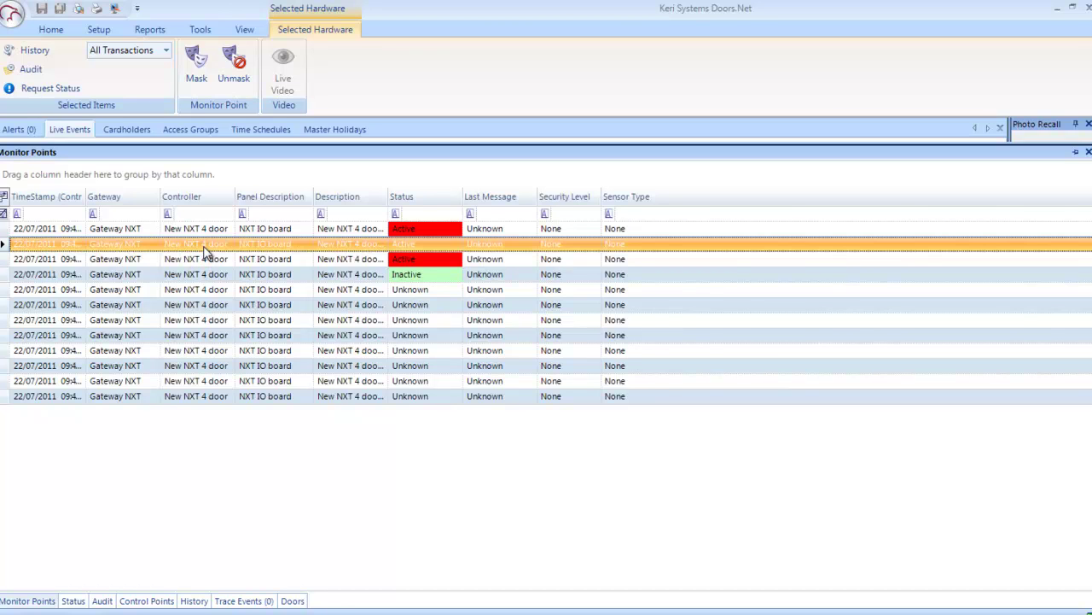
{"action": "right_click", "coordinate": [204, 246]}
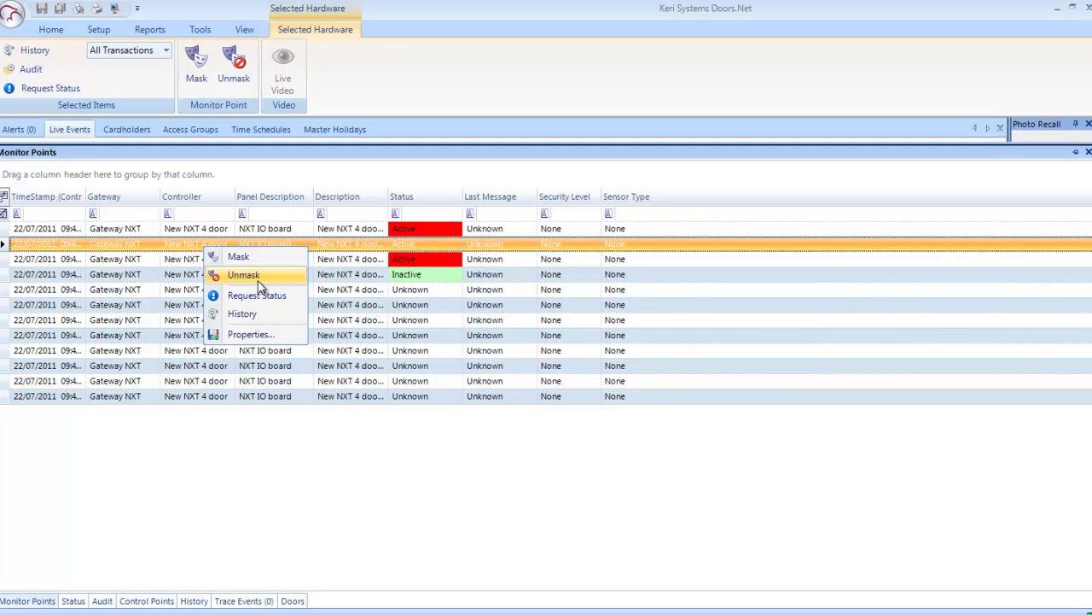
{"action": "left_click", "coordinate": [373, 437]}
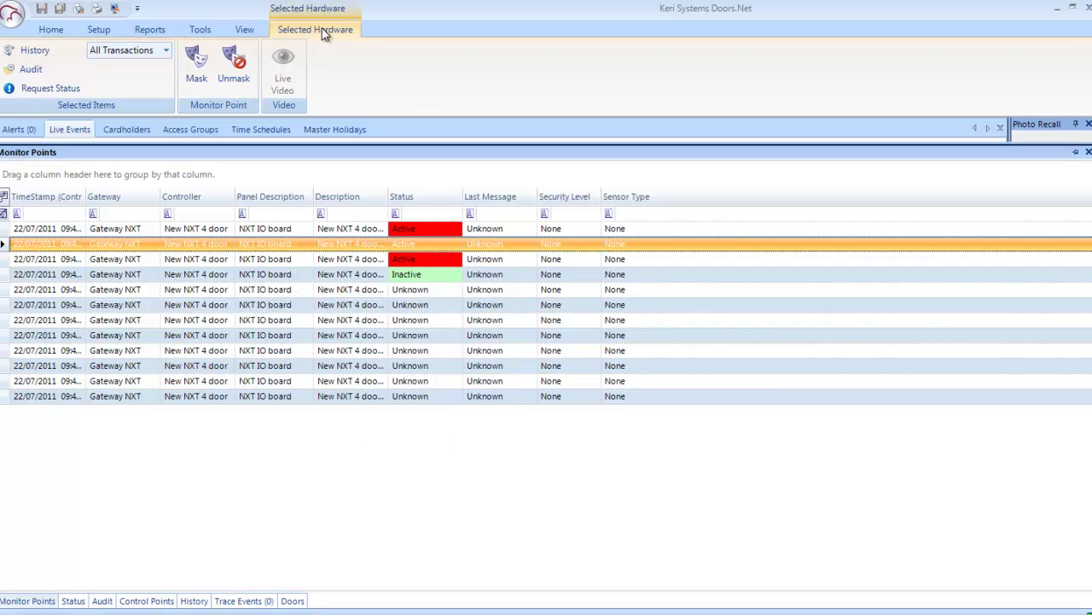
Step: Open Hardware Setup from the Setup ribbon and show all hardware as a tree
{"action": "left_click", "coordinate": [51, 30]}
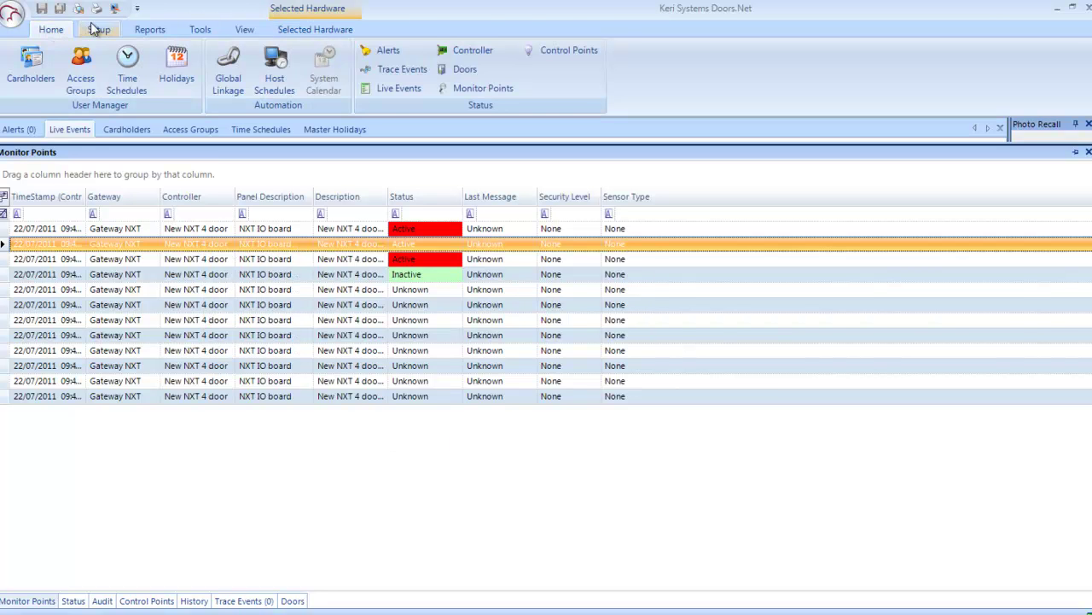
{"action": "left_click", "coordinate": [98, 29]}
{"action": "left_click", "coordinate": [32, 57]}
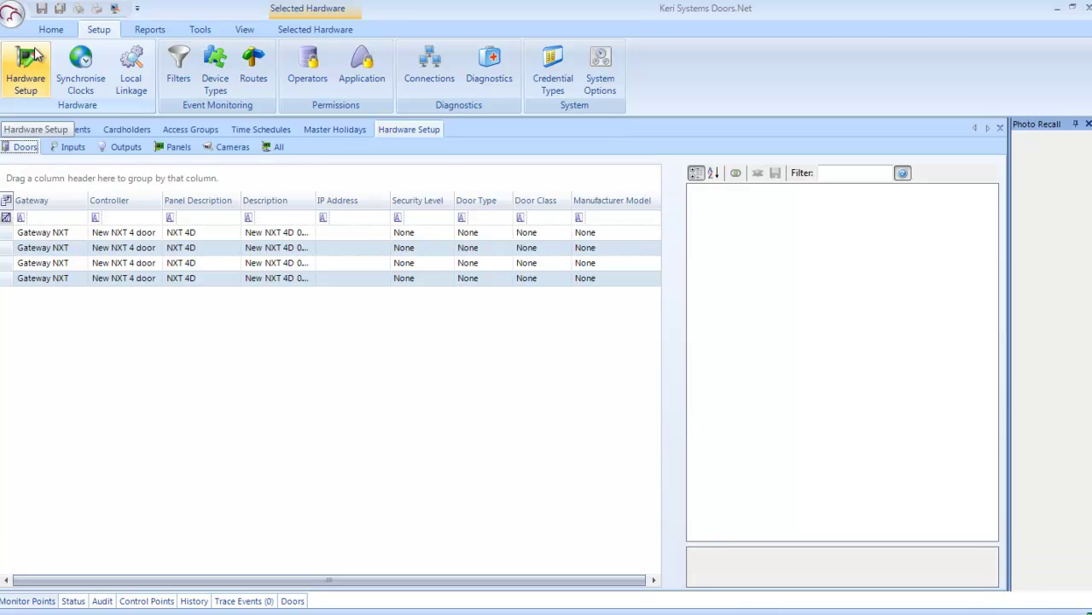
{"action": "left_click", "coordinate": [276, 148]}
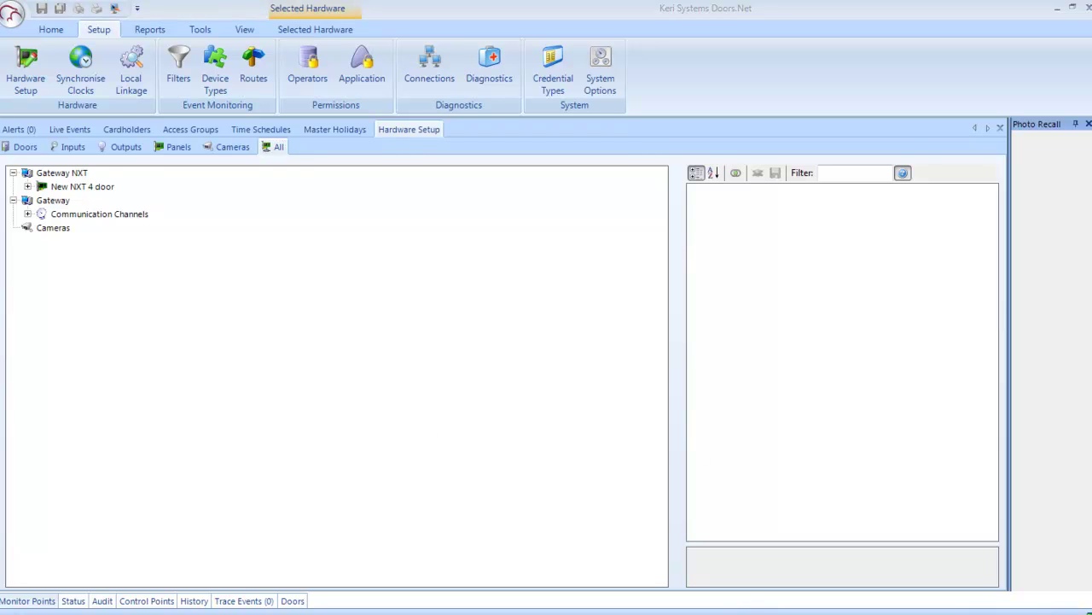
Step: Expand the New NXT 4 controller, Bus 1, its inputs, outputs and the NXT IO board
{"action": "left_click", "coordinate": [27, 186]}
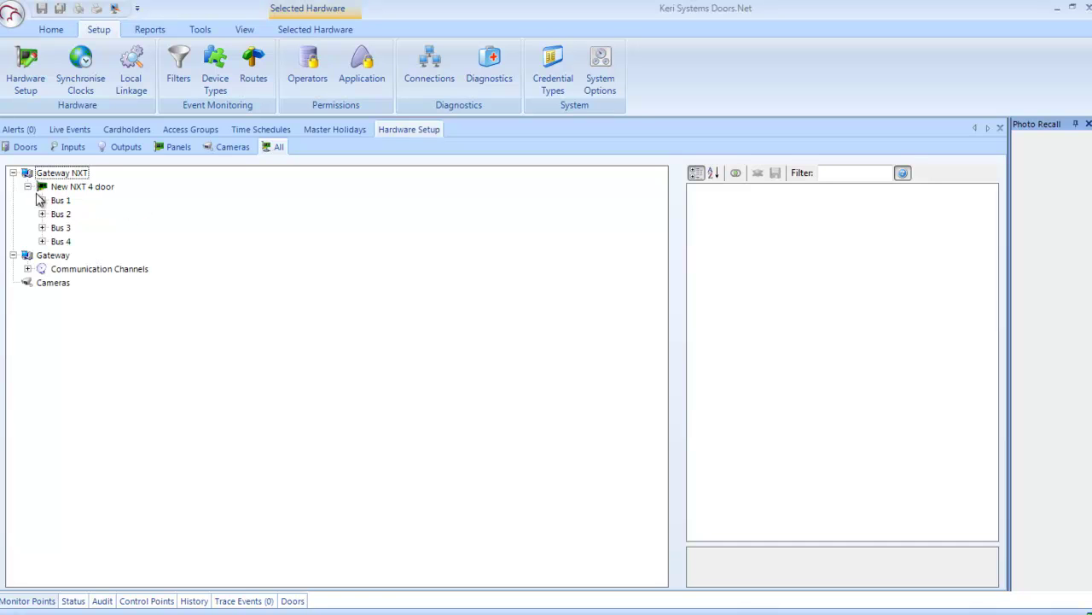
{"action": "left_click", "coordinate": [42, 199]}
{"action": "left_click", "coordinate": [107, 254]}
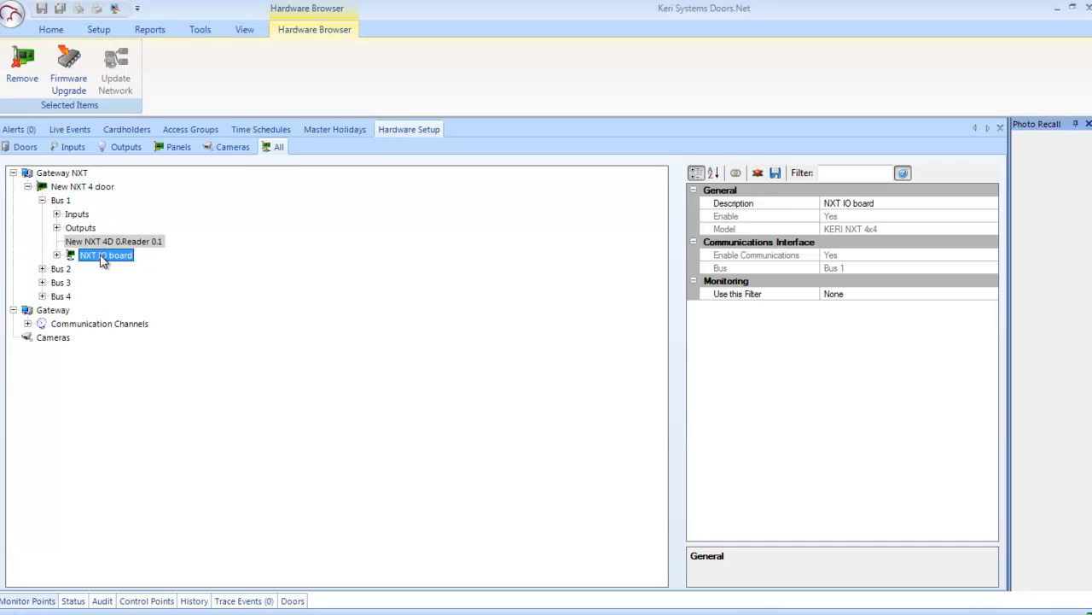
{"action": "left_click", "coordinate": [55, 215]}
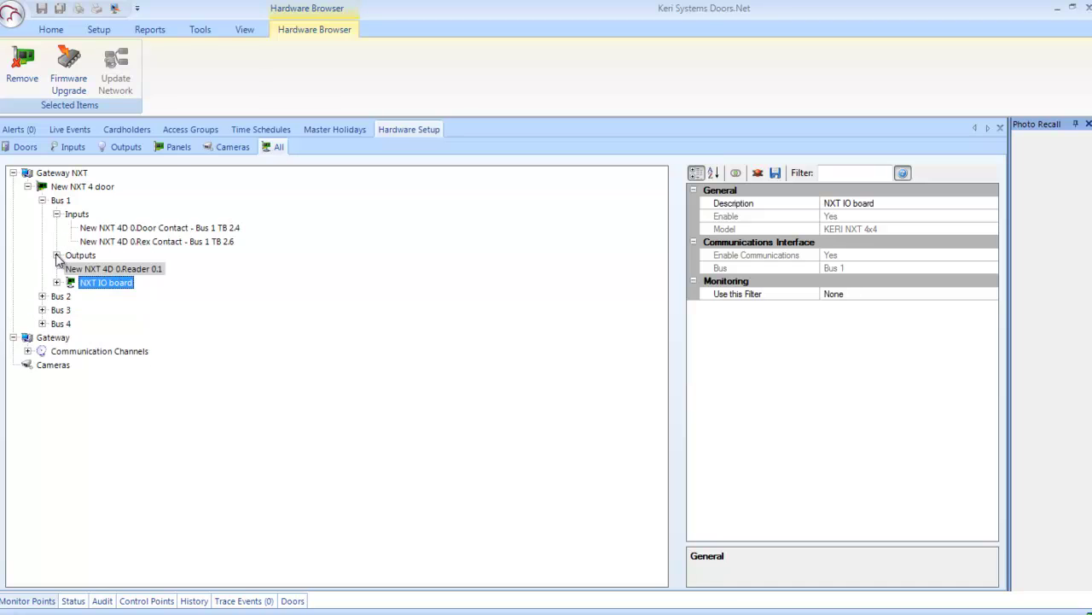
{"action": "left_click", "coordinate": [57, 255]}
{"action": "left_click", "coordinate": [56, 296]}
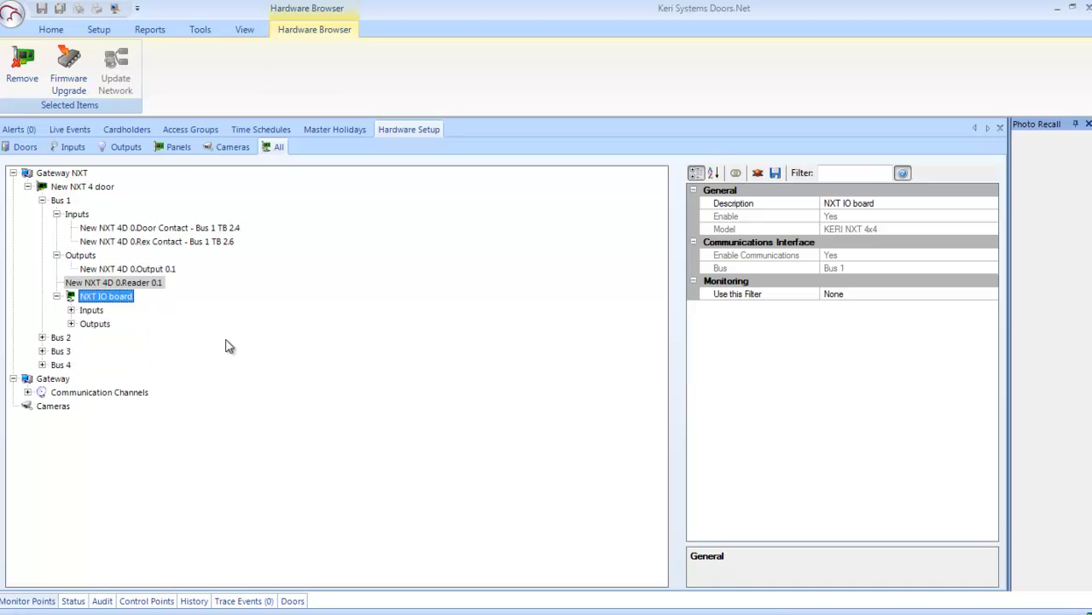
Step: View the properties of Output 0.1 and Reader 0.1, and check the reader's available actions
{"action": "left_click", "coordinate": [139, 268]}
{"action": "left_click", "coordinate": [140, 285]}
{"action": "right_click", "coordinate": [140, 289]}
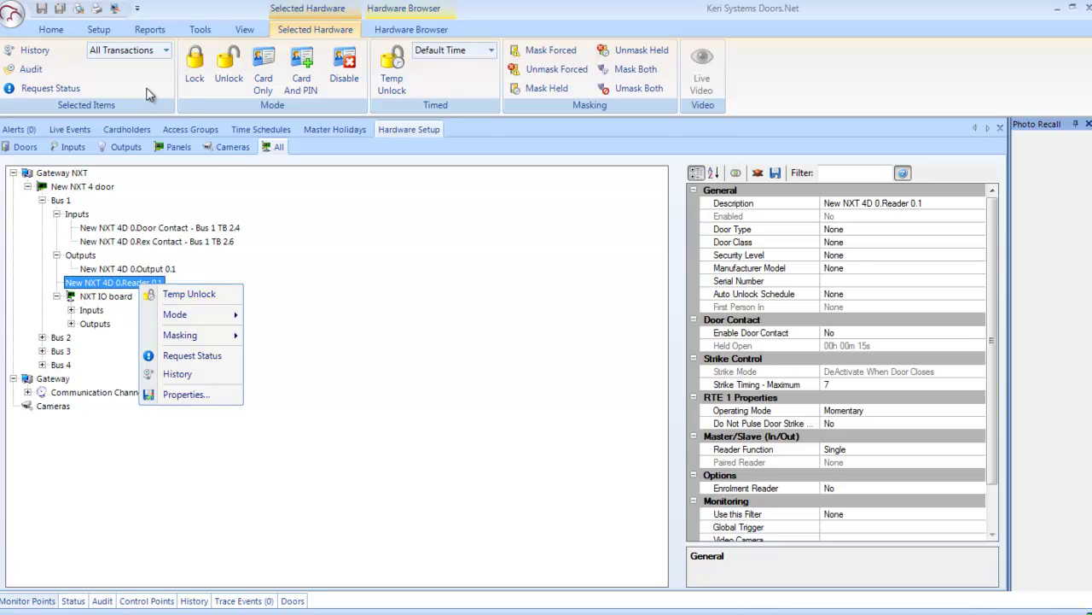
{"action": "left_click", "coordinate": [375, 335]}
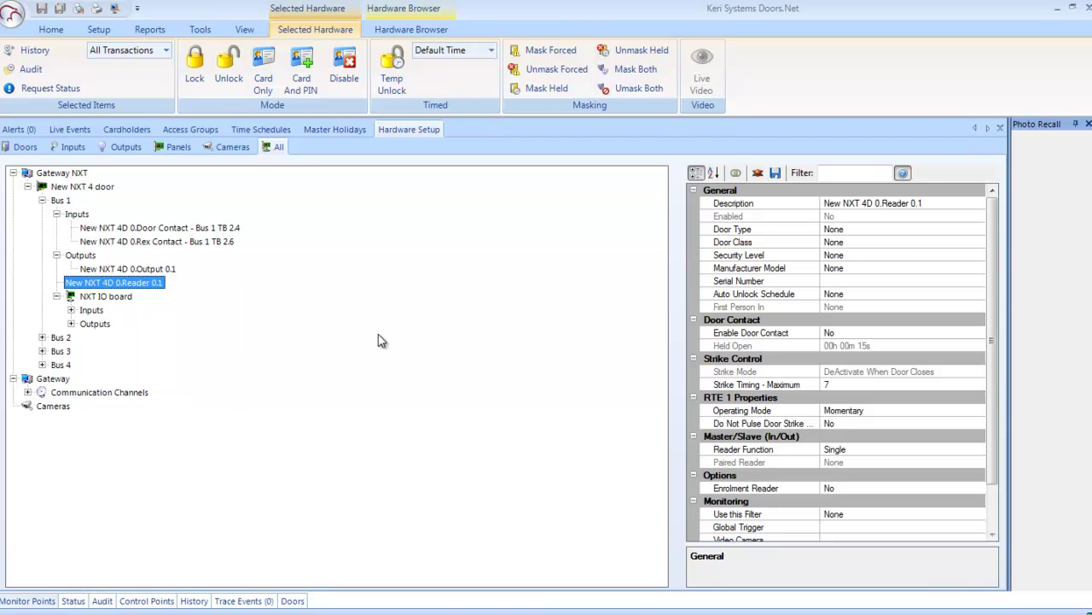
{"action": "left_click", "coordinate": [99, 30]}
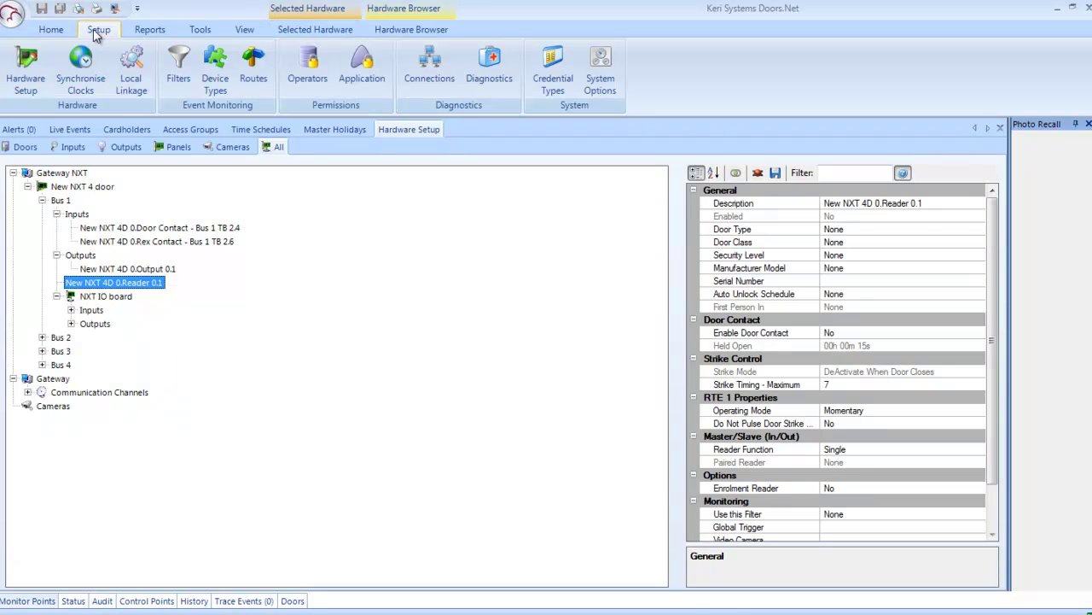
Step: Open the Operators page, expand the Executives group and view its operator's login details
{"action": "left_click", "coordinate": [309, 65]}
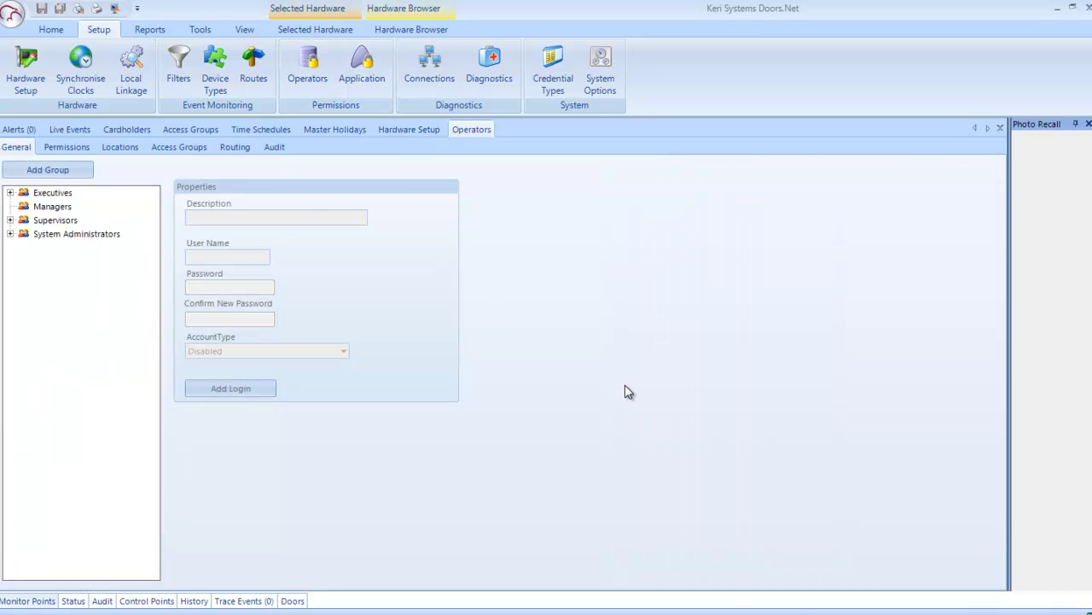
{"action": "left_click", "coordinate": [49, 194]}
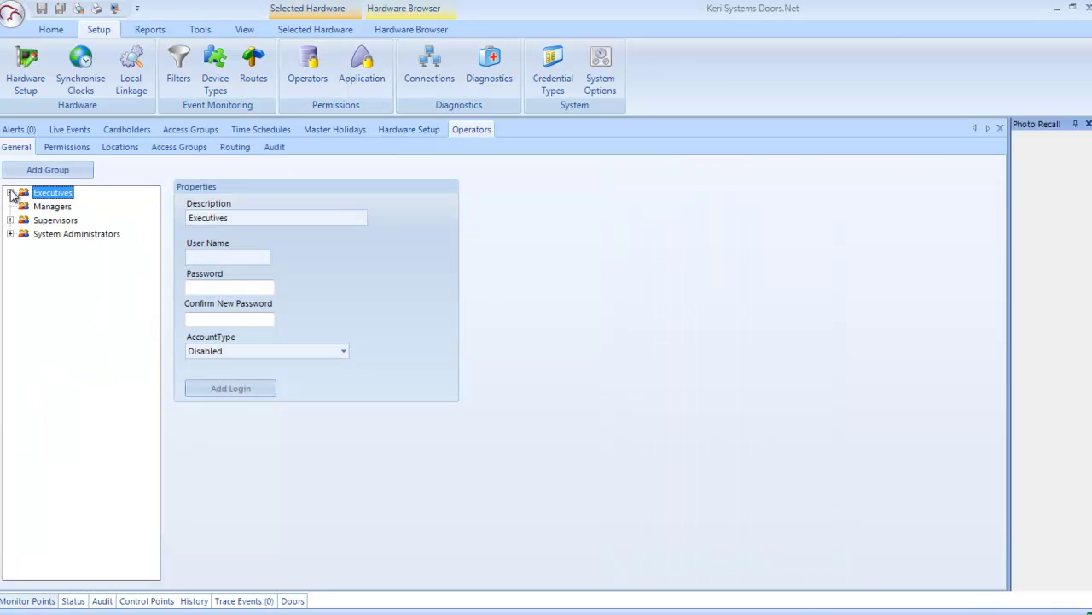
{"action": "left_click", "coordinate": [10, 193]}
{"action": "left_click", "coordinate": [54, 207]}
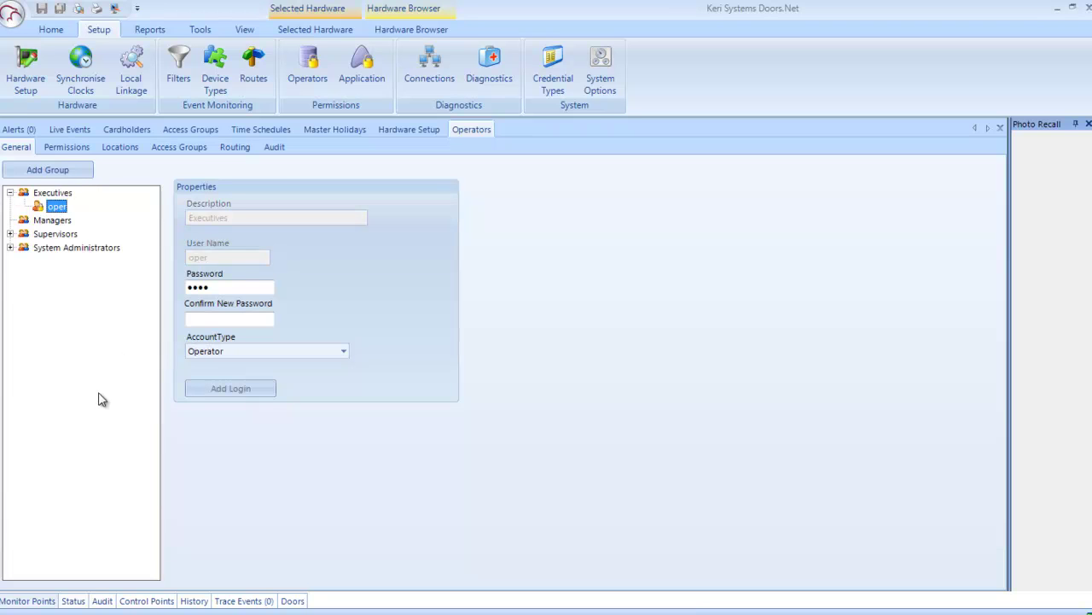
Step: Expand System Administrators, select the admin account and show its permissions
{"action": "left_click", "coordinate": [10, 248]}
{"action": "left_click", "coordinate": [58, 265]}
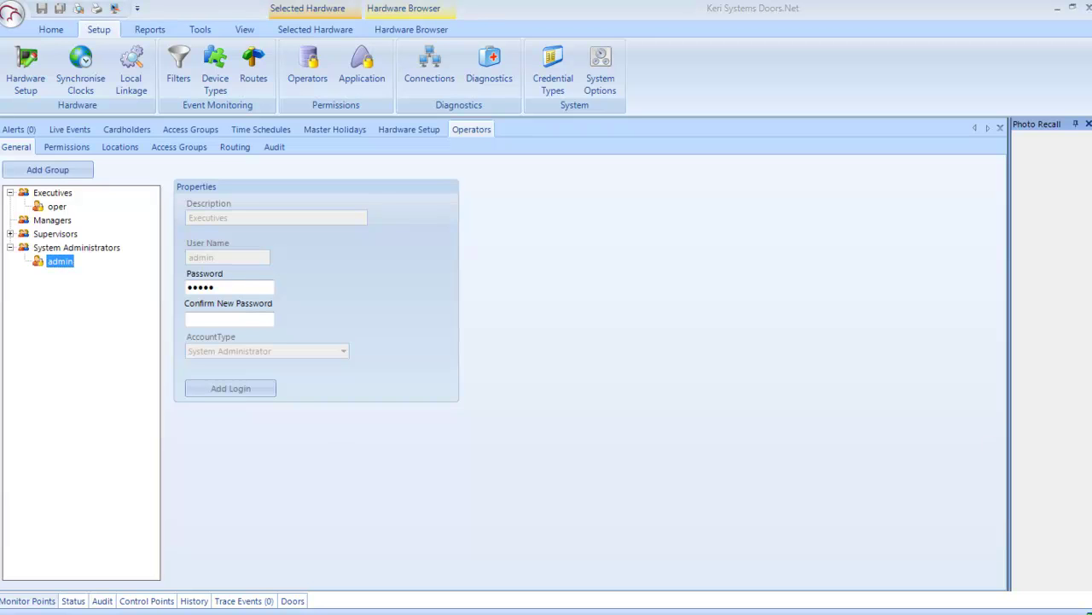
{"action": "left_click", "coordinate": [68, 148]}
{"action": "left_click_drag", "start_coordinate": [493, 249], "coordinate": [534, 231]}
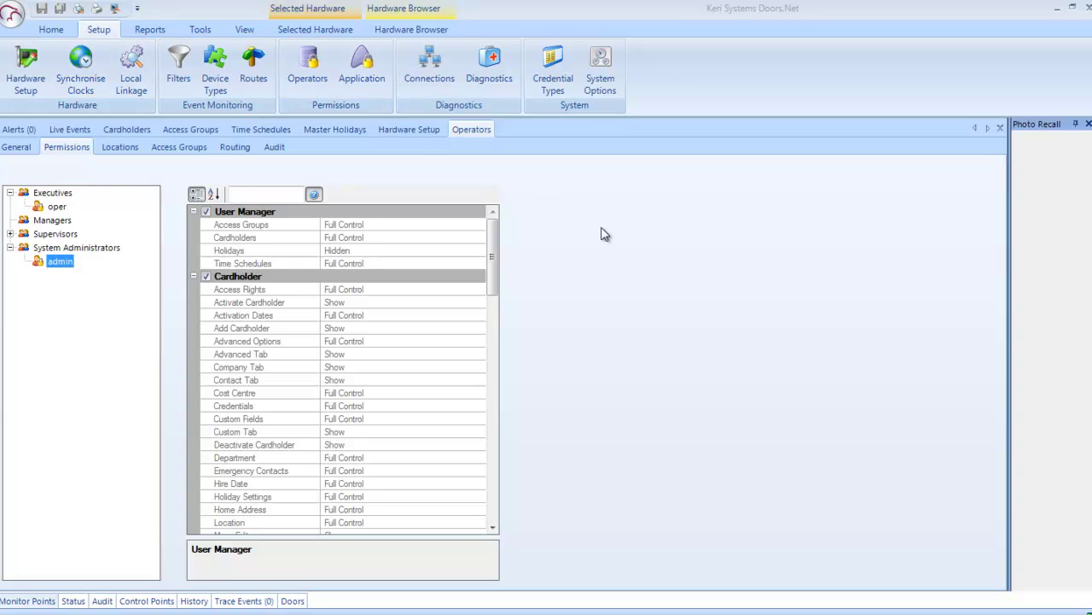
Step: Open Connections and refresh the list to show the four connected clients
{"action": "left_click", "coordinate": [423, 71]}
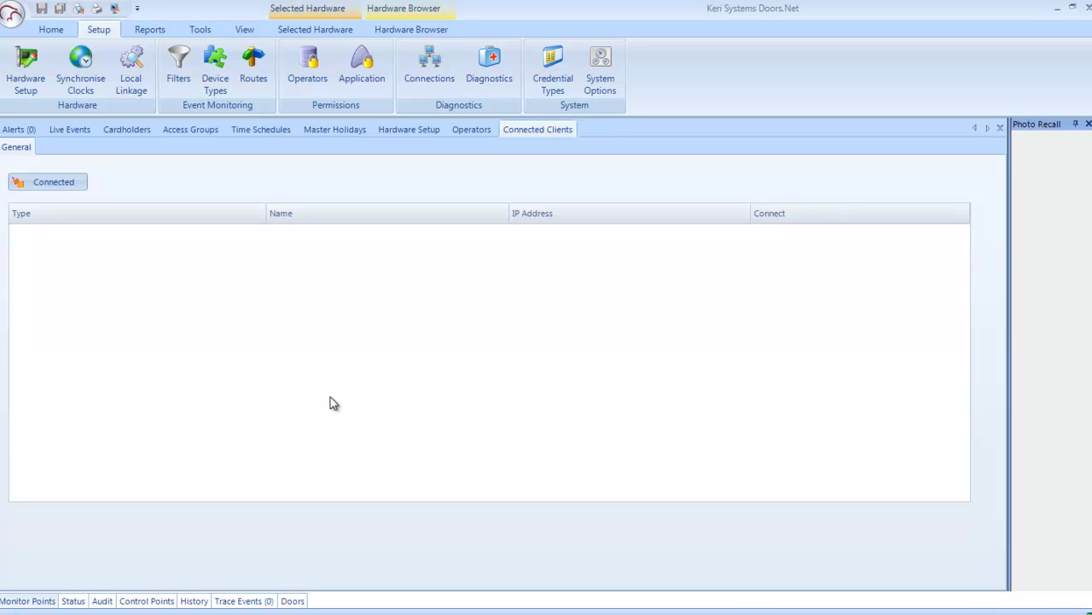
{"action": "left_click", "coordinate": [49, 179]}
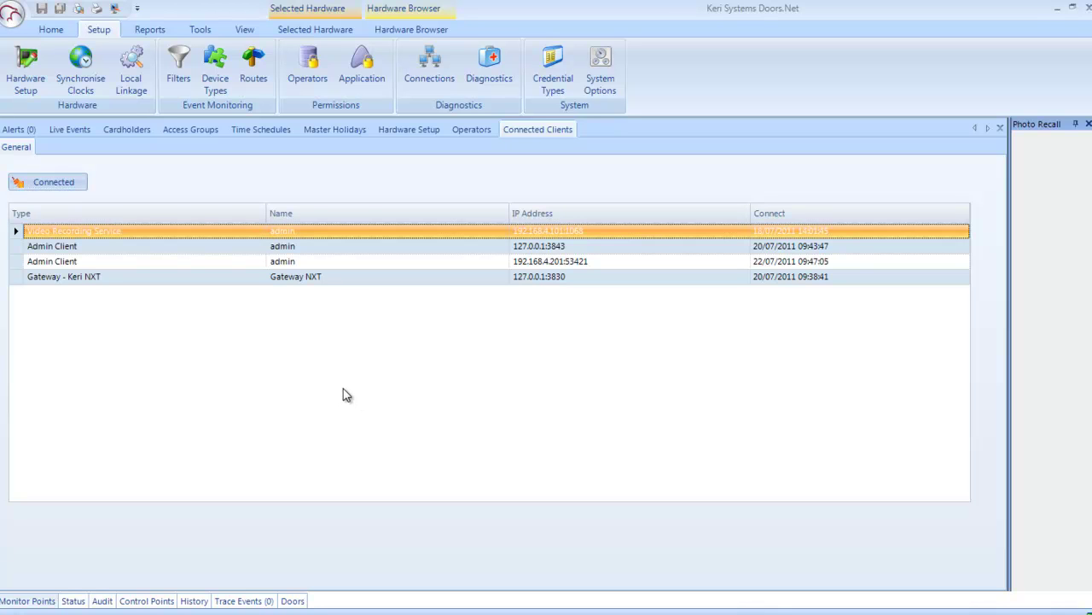
Step: Open Diagnostics and compare the server and client diagnostics details
{"action": "left_click", "coordinate": [494, 83]}
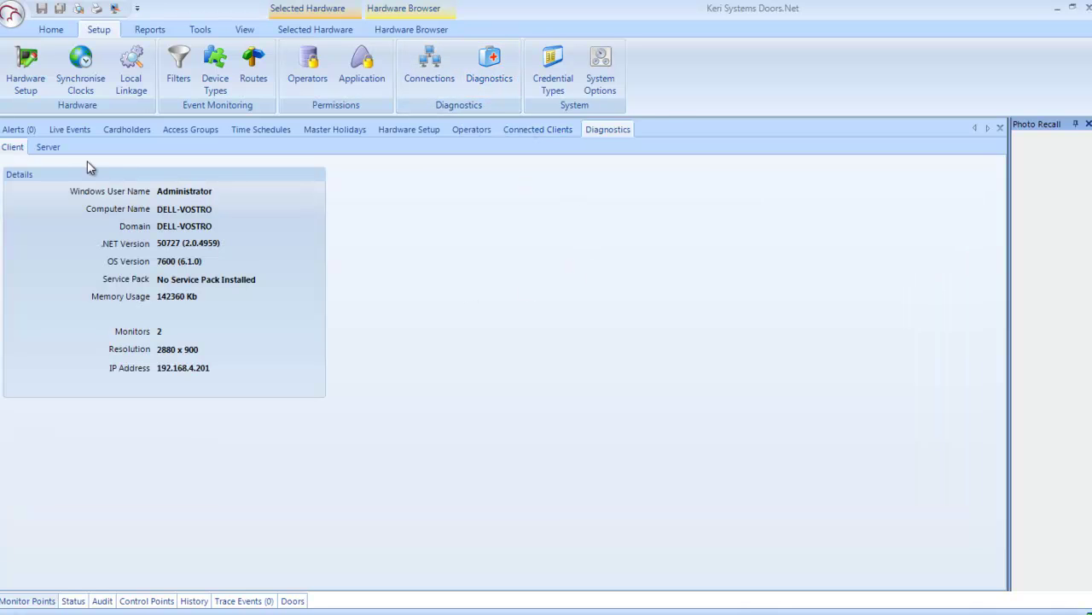
{"action": "left_click", "coordinate": [48, 147]}
{"action": "left_click", "coordinate": [12, 148]}
Step: Open the Cardholder, Transaction, Reader Access and Hardware Configuration report pages
{"action": "left_click", "coordinate": [142, 31]}
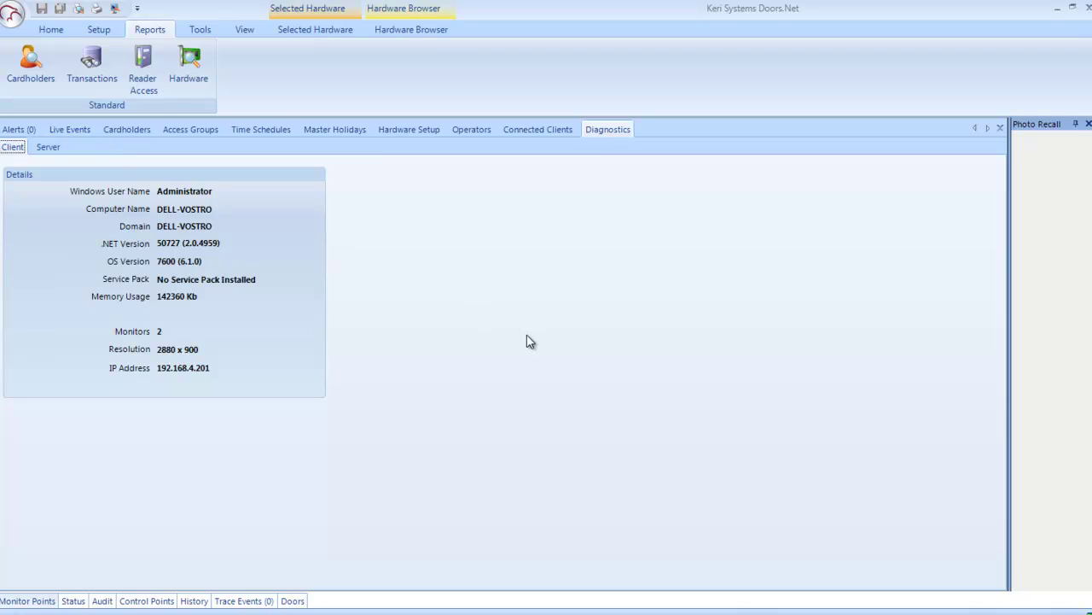
{"action": "left_click", "coordinate": [50, 76]}
{"action": "left_click", "coordinate": [92, 78]}
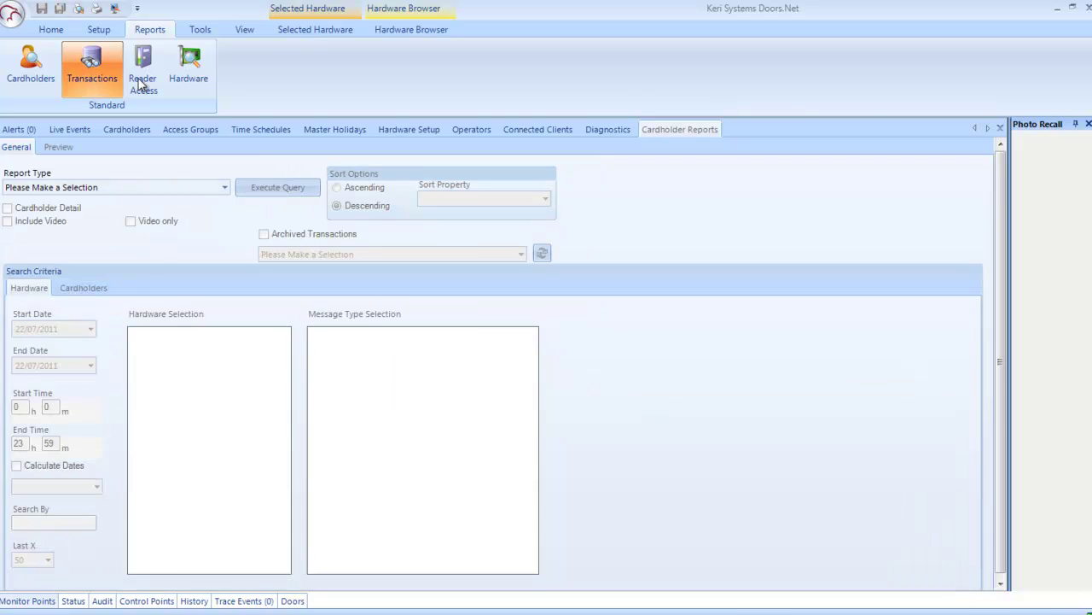
{"action": "left_click", "coordinate": [143, 78]}
{"action": "left_click", "coordinate": [189, 64]}
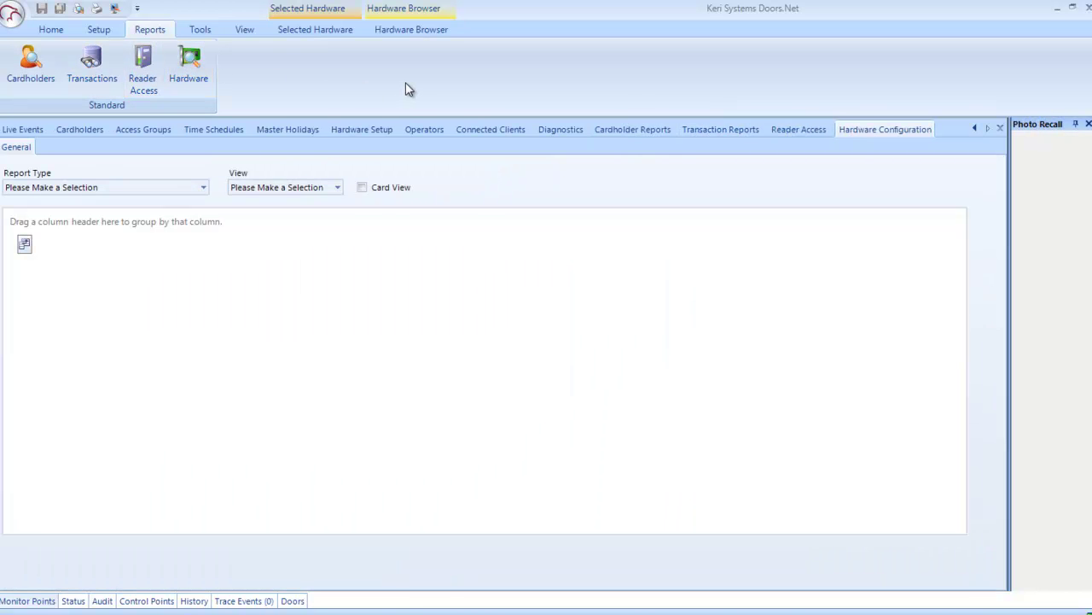
Step: On the Tools ribbon, cancel the admin password change and decline the full database backup
{"action": "left_click", "coordinate": [201, 30]}
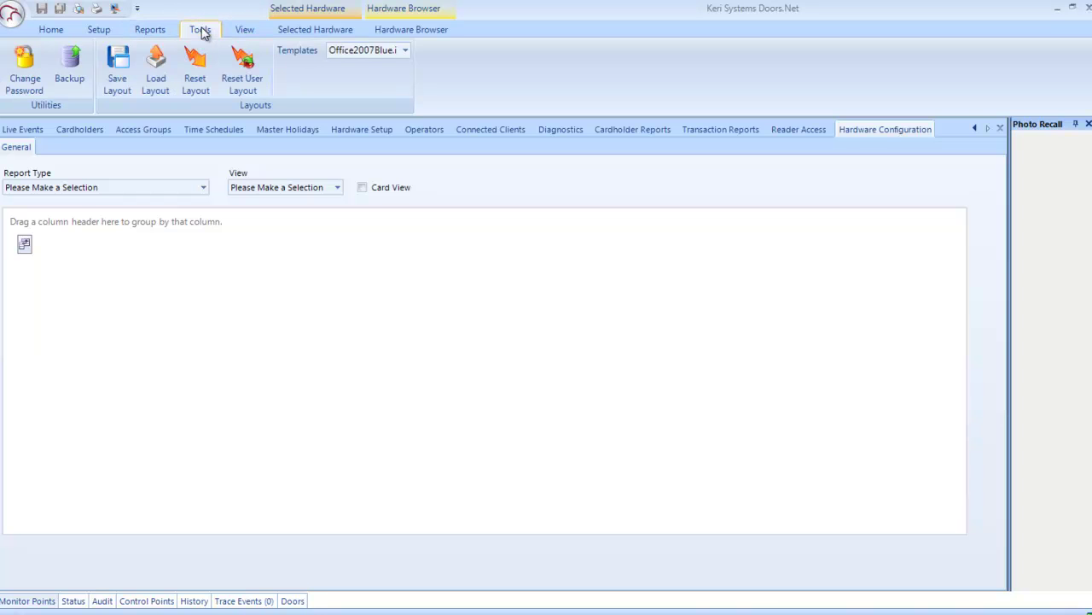
{"action": "left_click", "coordinate": [24, 70]}
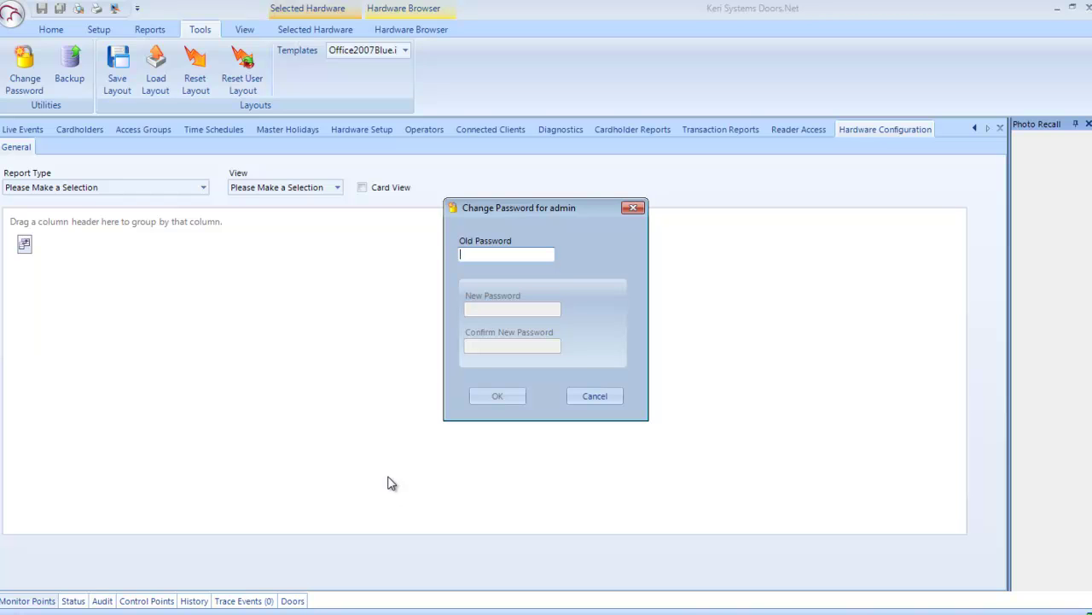
{"action": "left_click", "coordinate": [633, 208]}
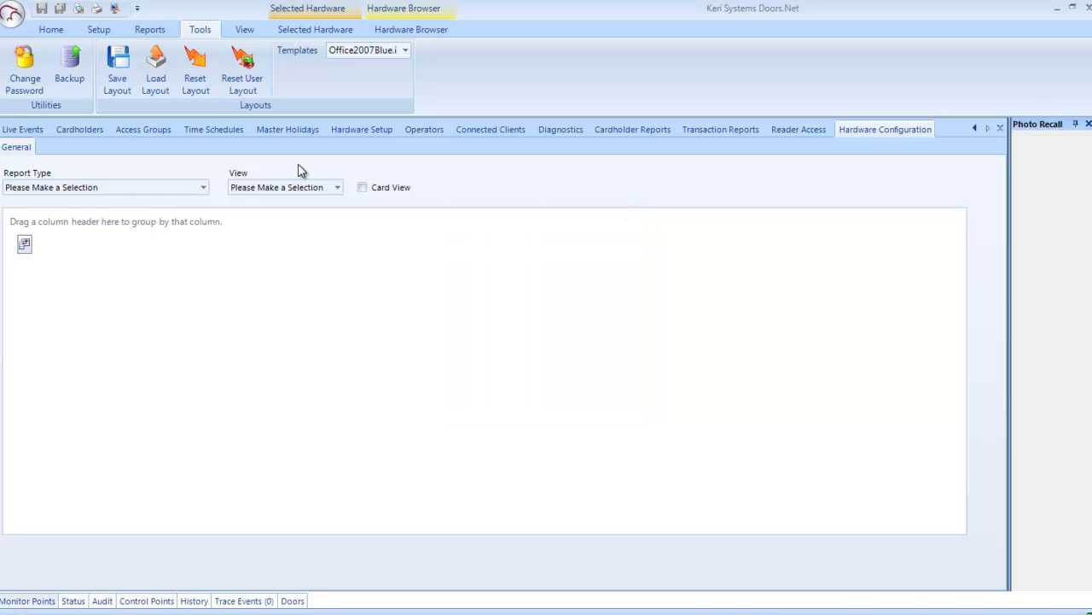
{"action": "left_click", "coordinate": [70, 75]}
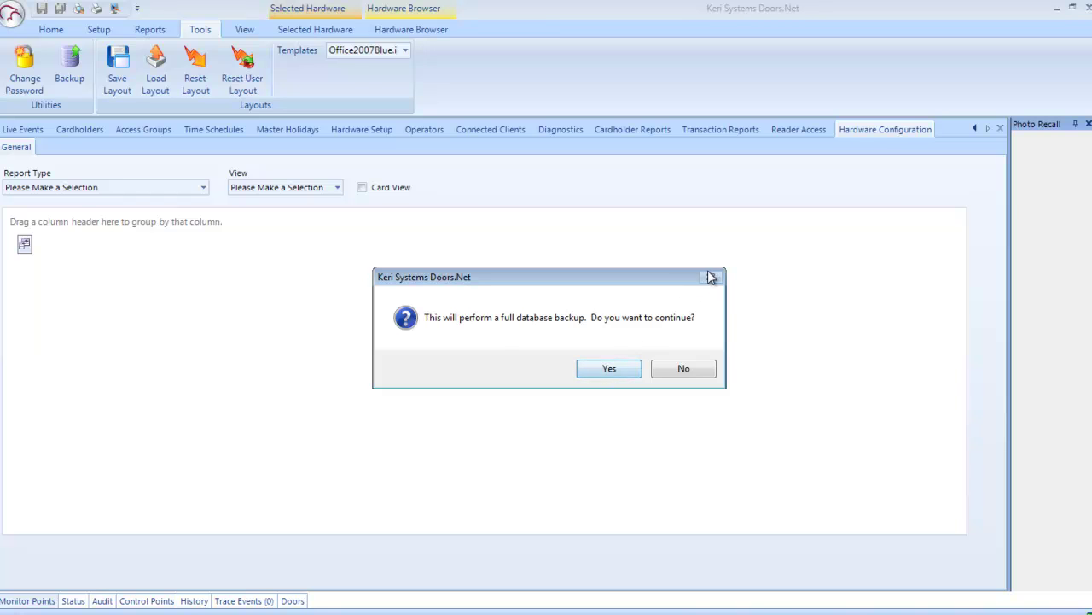
{"action": "left_click", "coordinate": [683, 369]}
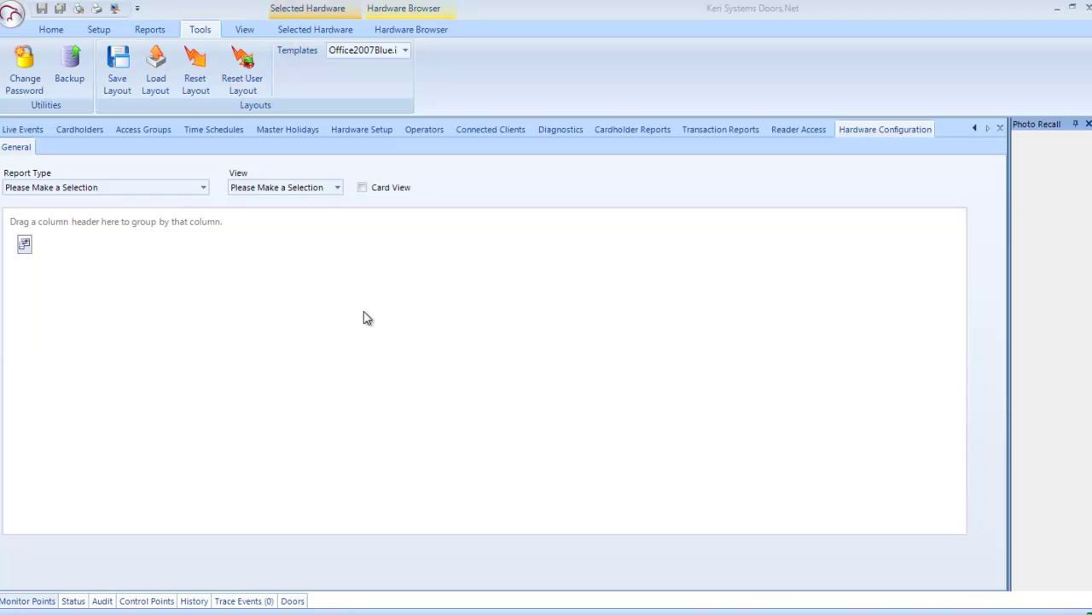
Step: Request Technical Support from the View ribbon, then view and close the About version box
{"action": "left_click", "coordinate": [246, 32]}
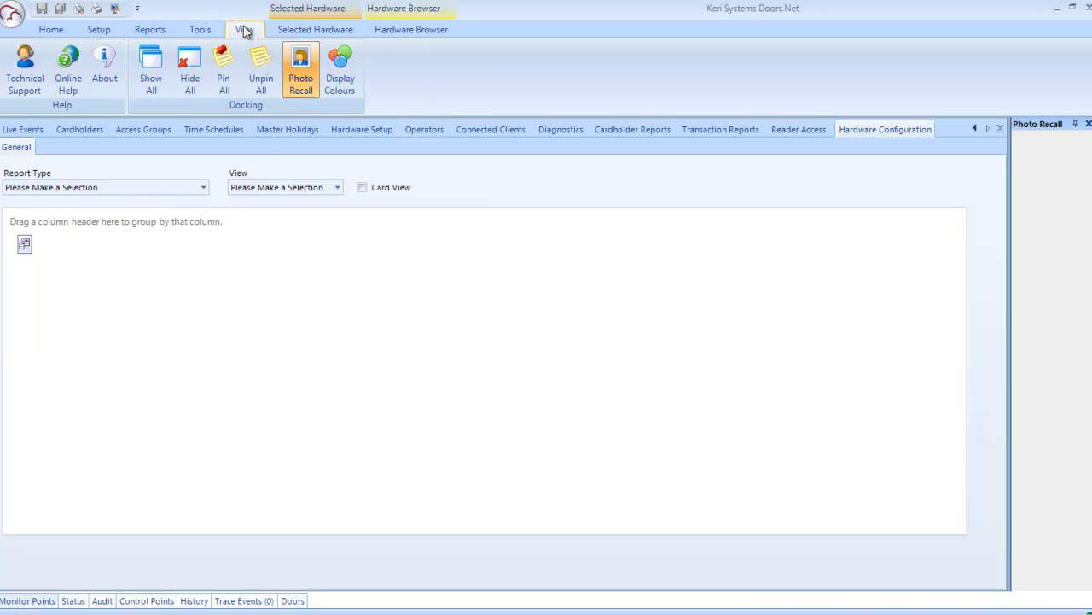
{"action": "left_click", "coordinate": [23, 79]}
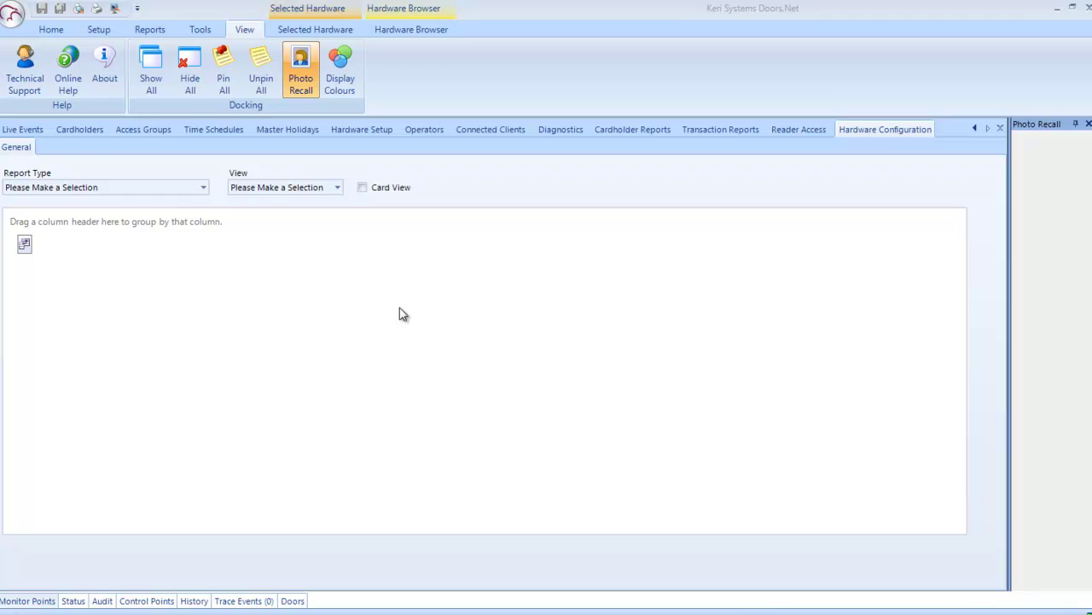
{"action": "left_click", "coordinate": [104, 70]}
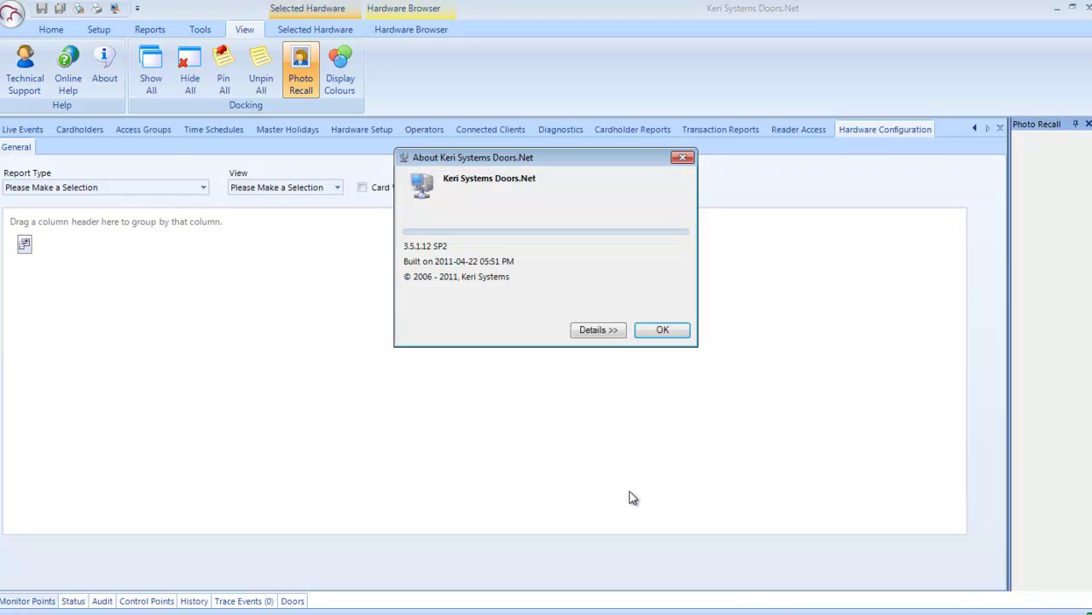
{"action": "left_click", "coordinate": [662, 331]}
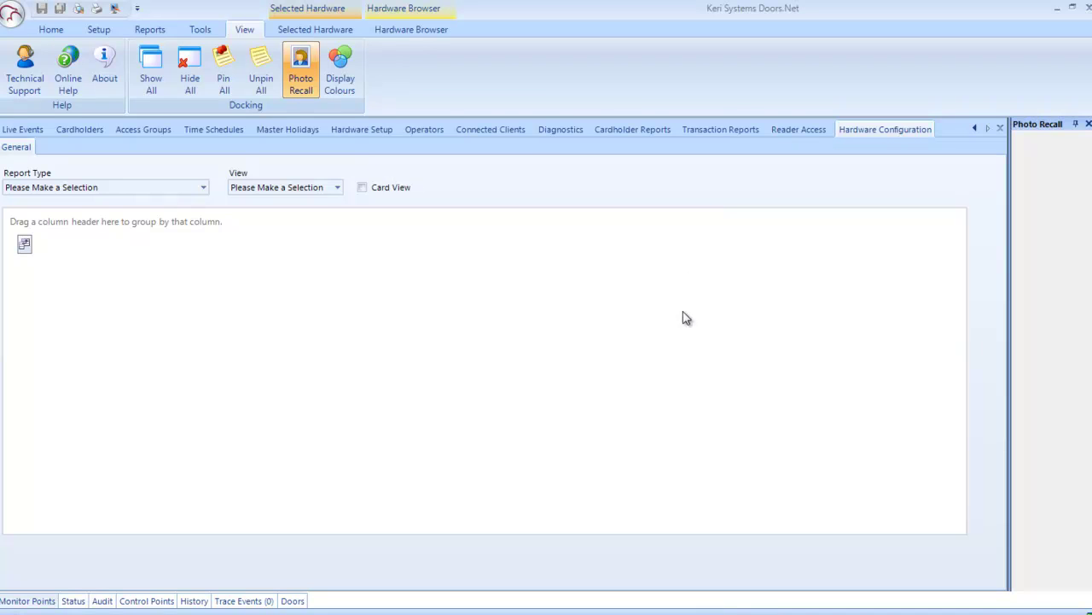
Step: Toggle Photo Recall, float it mid-screen, resize and move it, then close it
{"action": "left_click", "coordinate": [306, 65]}
{"action": "left_click", "coordinate": [305, 65]}
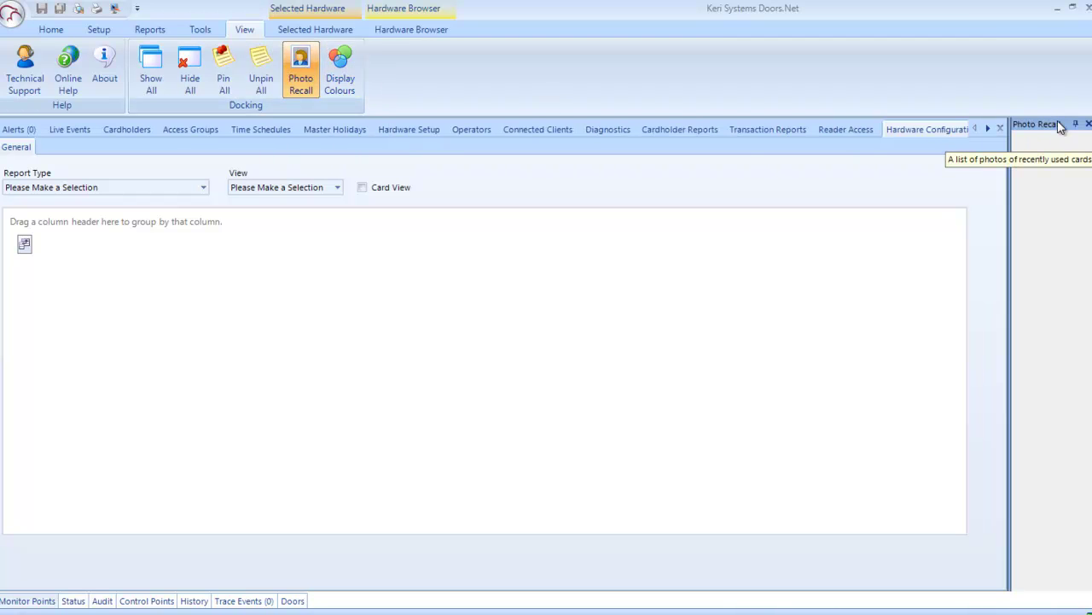
{"action": "left_click_drag", "start_coordinate": [1058, 124], "coordinate": [507, 232]}
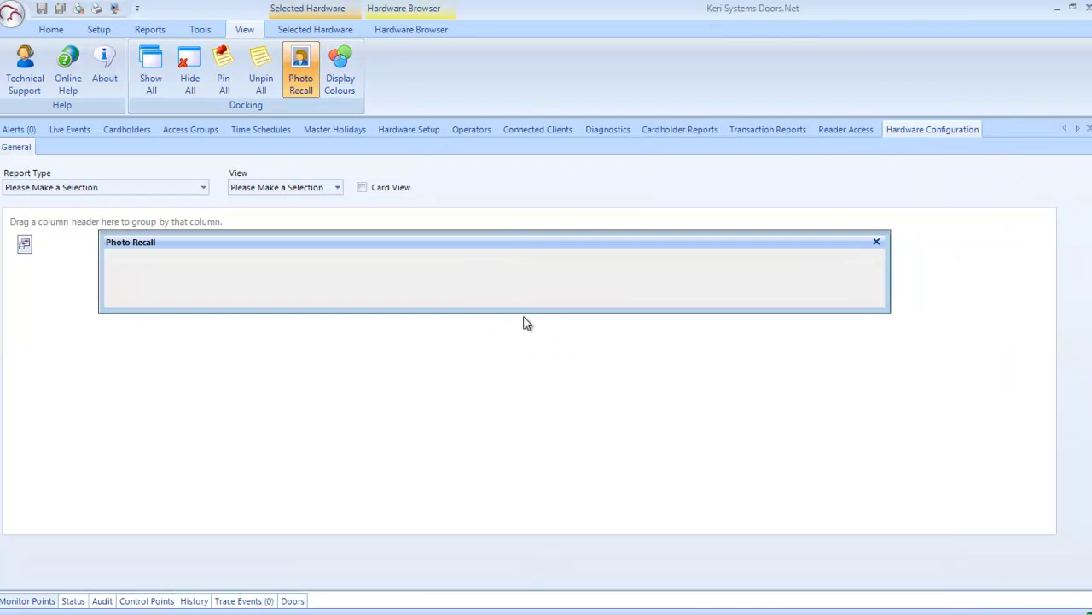
{"action": "left_click_drag", "start_coordinate": [515, 314], "coordinate": [531, 507]}
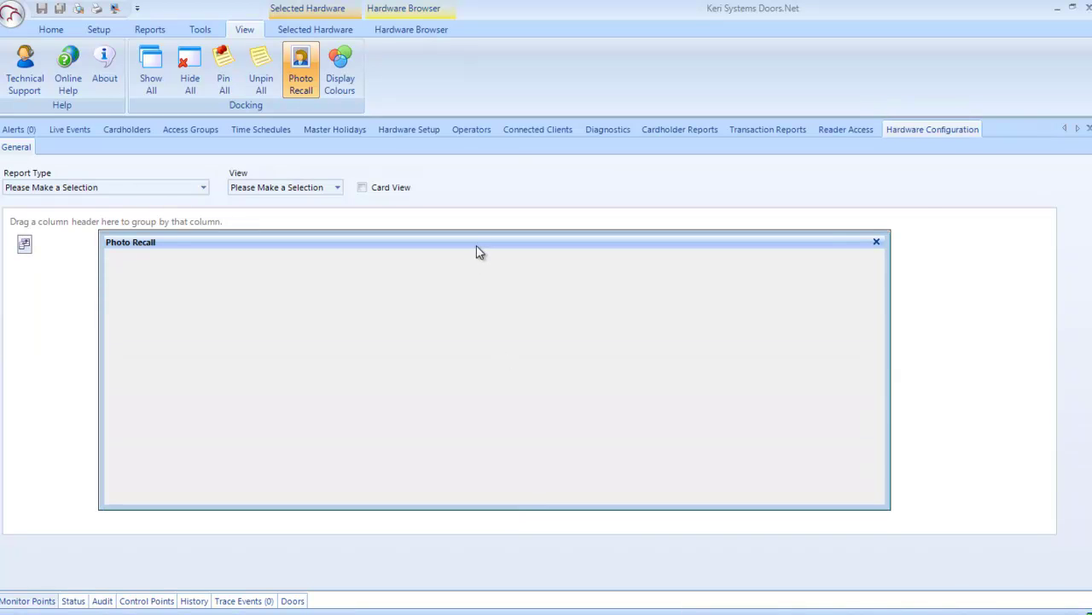
{"action": "left_click_drag", "start_coordinate": [478, 247], "coordinate": [520, 200]}
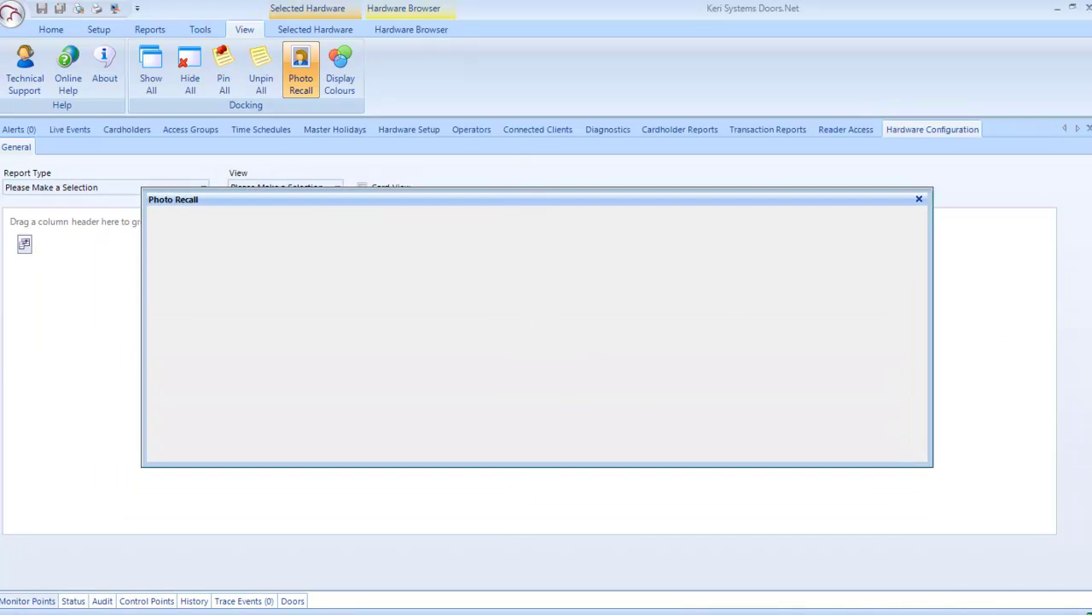
{"action": "left_click", "coordinate": [919, 200]}
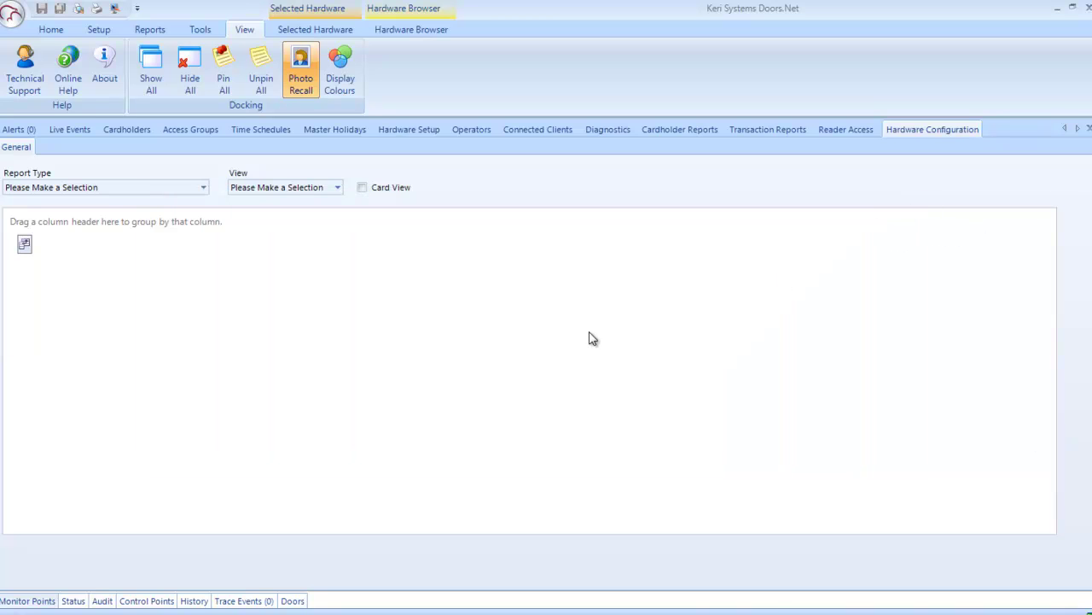
Step: Open the Display Colours panel and scroll through its event colour list
{"action": "left_click", "coordinate": [339, 83]}
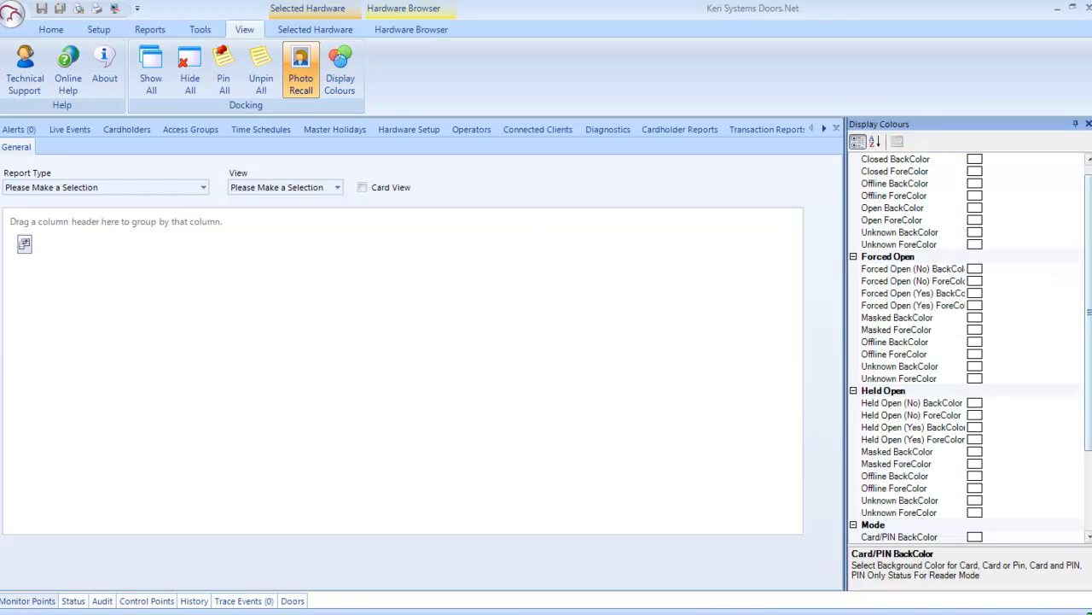
{"action": "scroll", "coordinate": [1089, 232], "scroll_direction": "down", "scroll_amount": 1}
{"action": "scroll", "coordinate": [1089, 256], "scroll_direction": "down", "scroll_amount": 1}
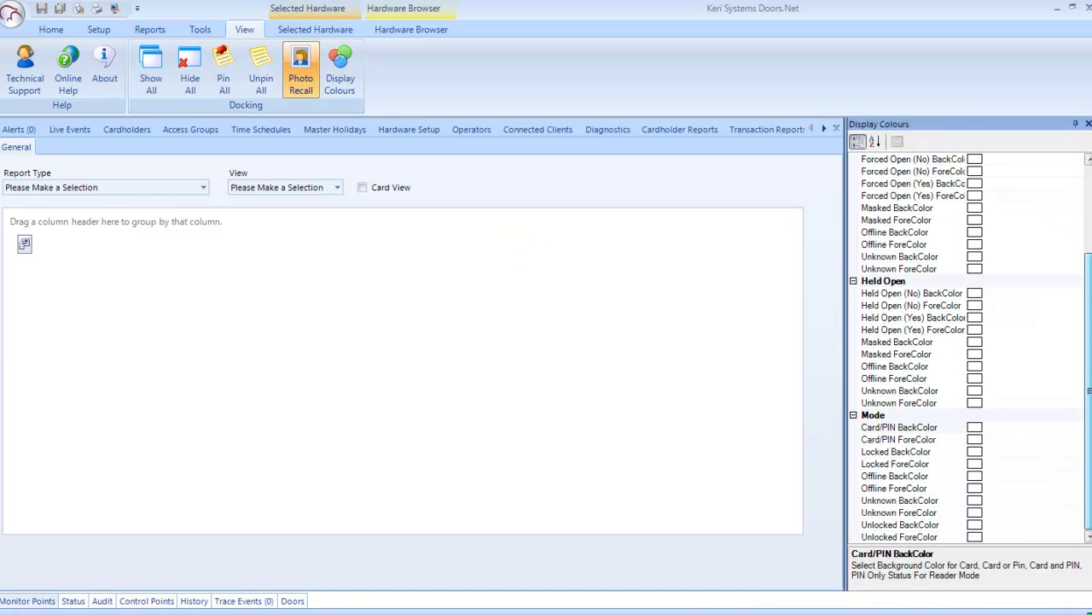
Step: Browse the Live Events and Cardholders pages, ending back on Live Events
{"action": "left_click", "coordinate": [69, 130]}
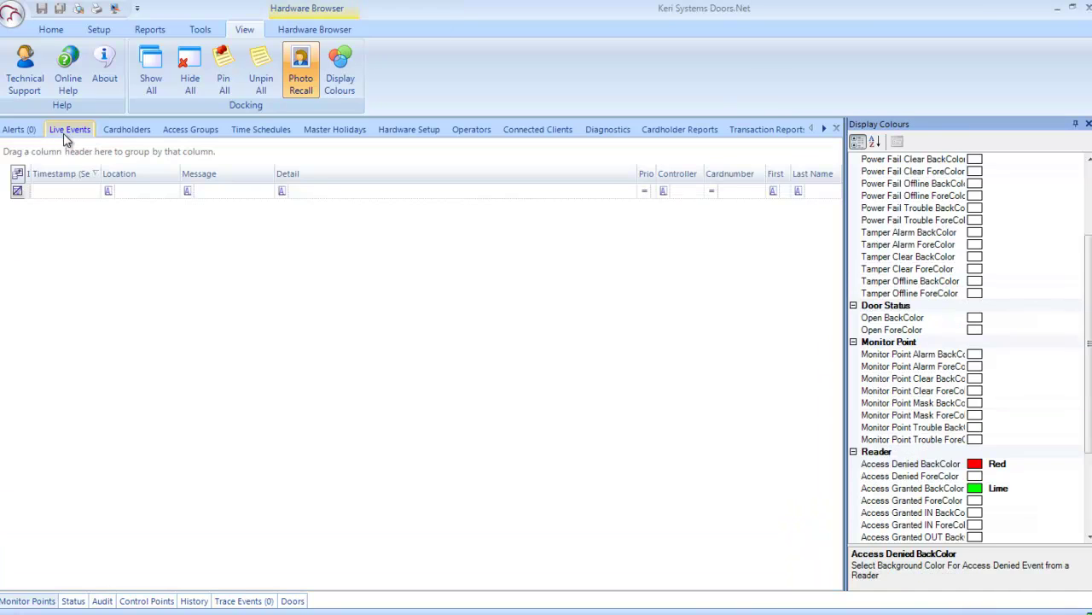
{"action": "scroll", "coordinate": [1089, 261], "scroll_direction": "down", "scroll_amount": 1}
{"action": "scroll", "coordinate": [1089, 260], "scroll_direction": "down", "scroll_amount": 3}
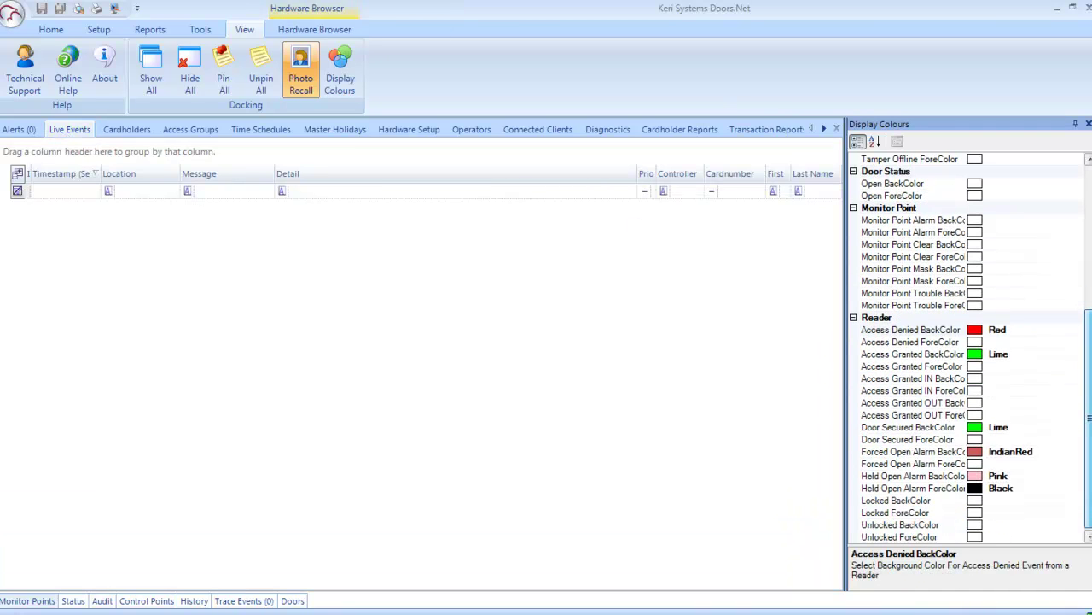
{"action": "left_click", "coordinate": [130, 131]}
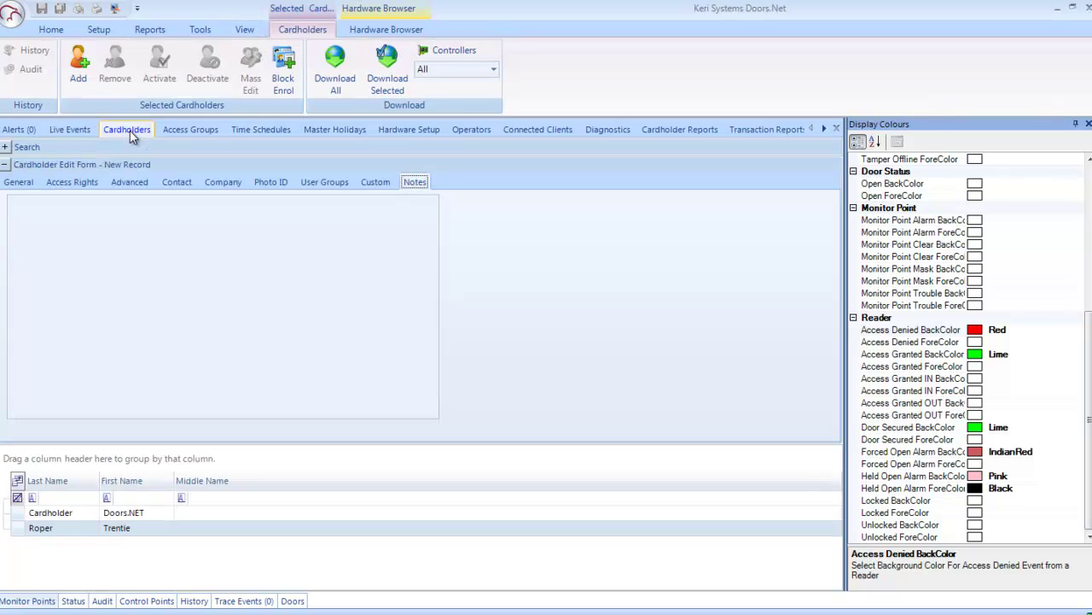
{"action": "left_click", "coordinate": [70, 129]}
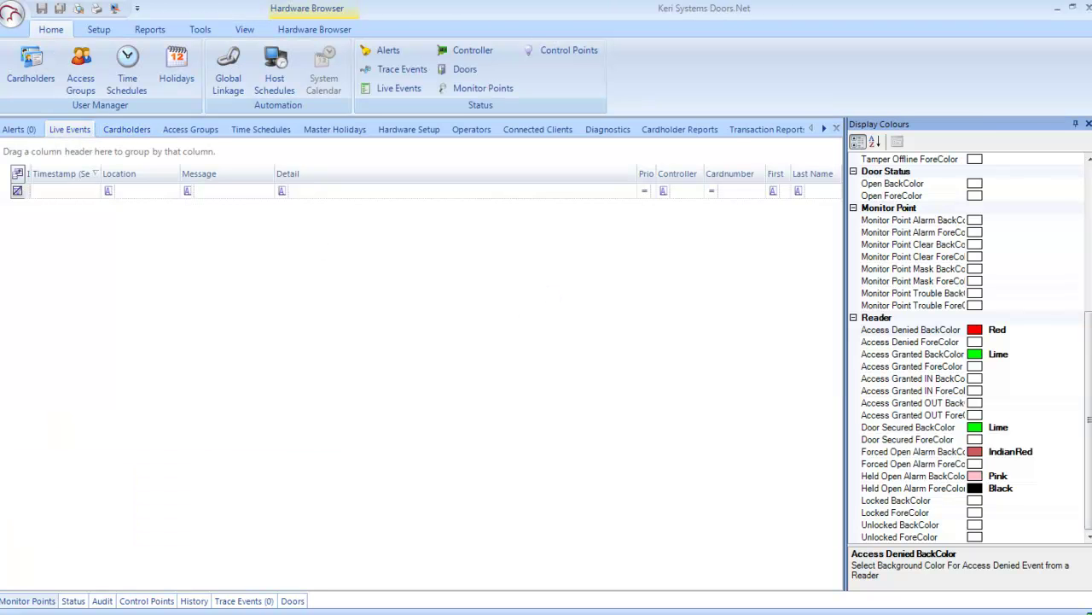